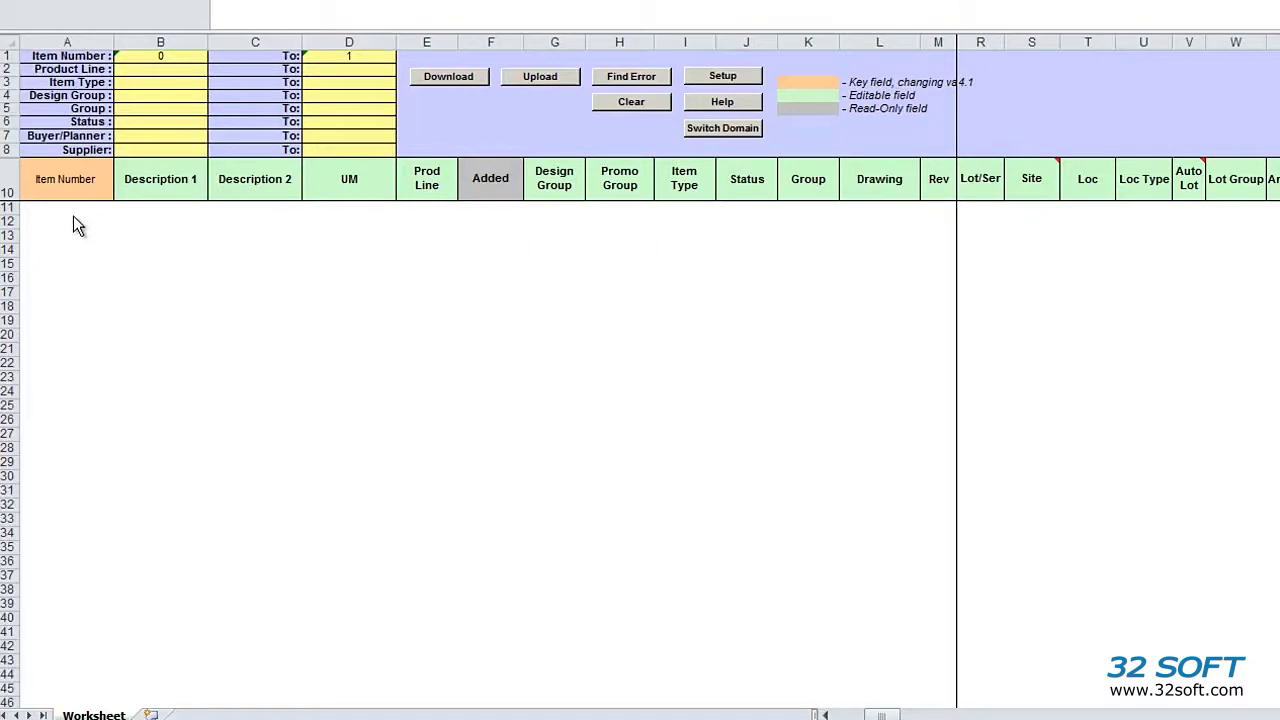
Step: Select the TEST database as the item loader's QAD connection and acknowledge the confirmation
{"action": "left_click", "coordinate": [73, 212]}
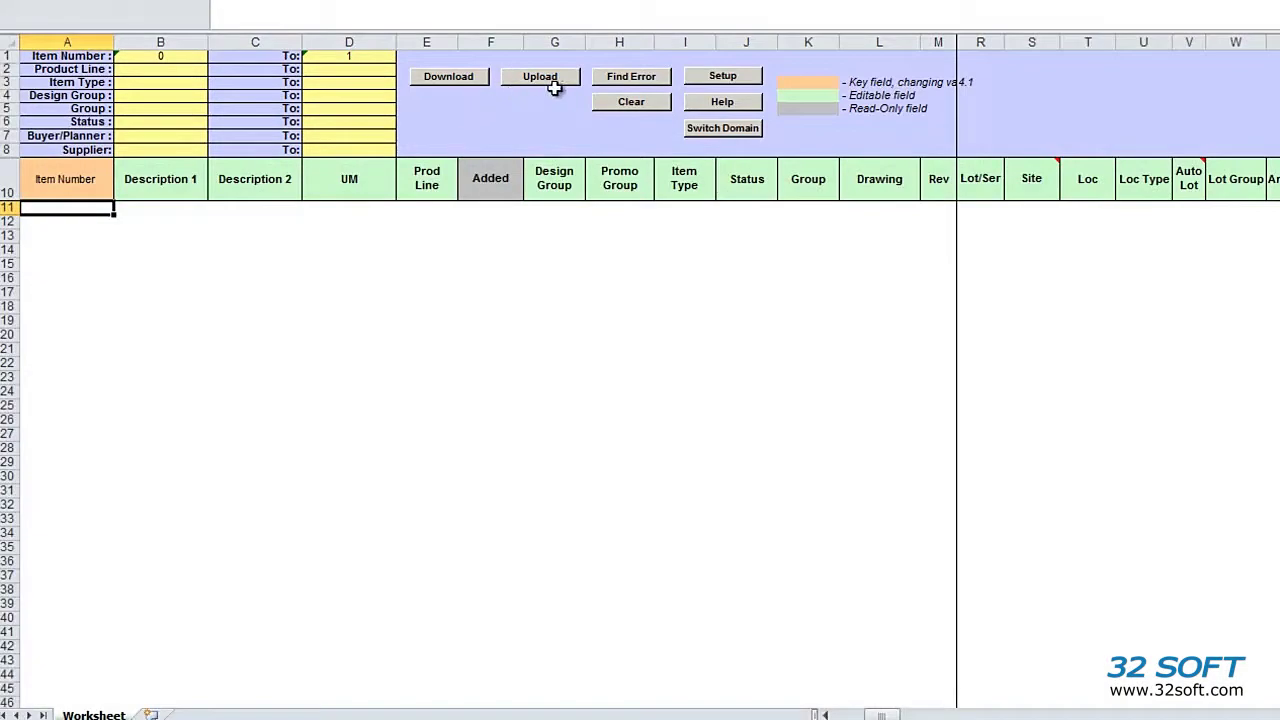
{"action": "left_click", "coordinate": [715, 80]}
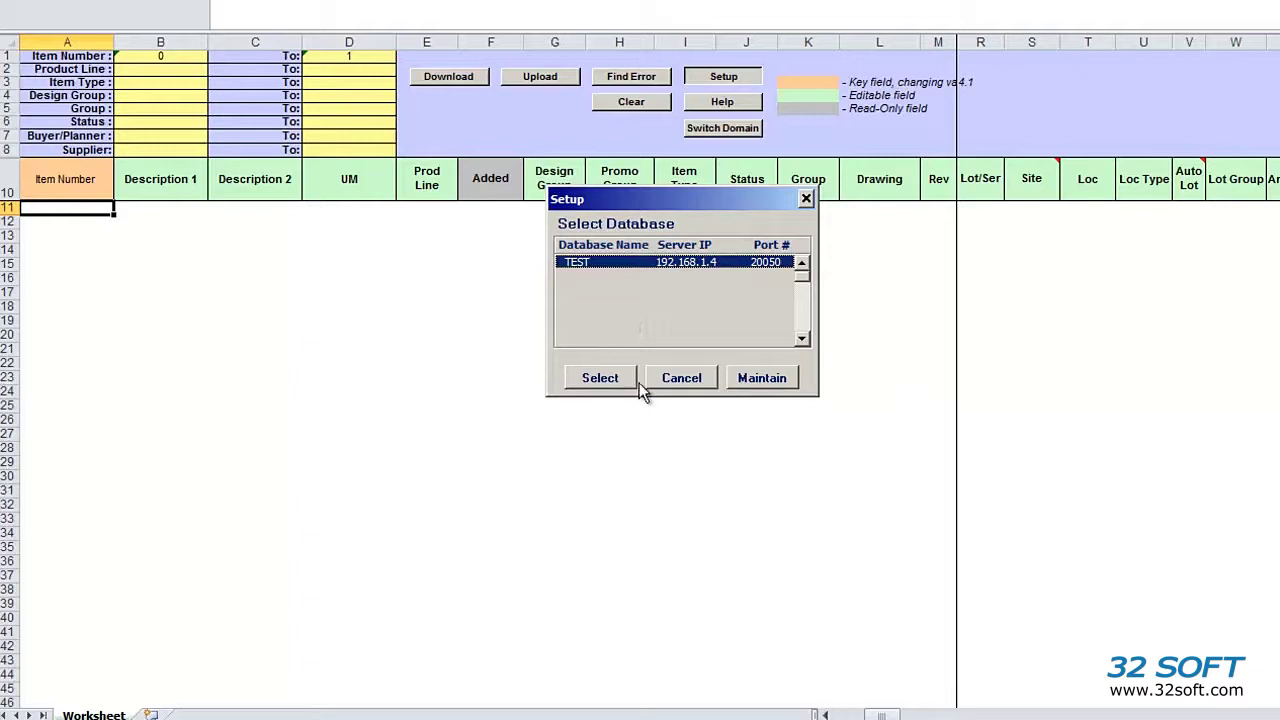
{"action": "left_click", "coordinate": [602, 378]}
{"action": "left_click", "coordinate": [703, 362]}
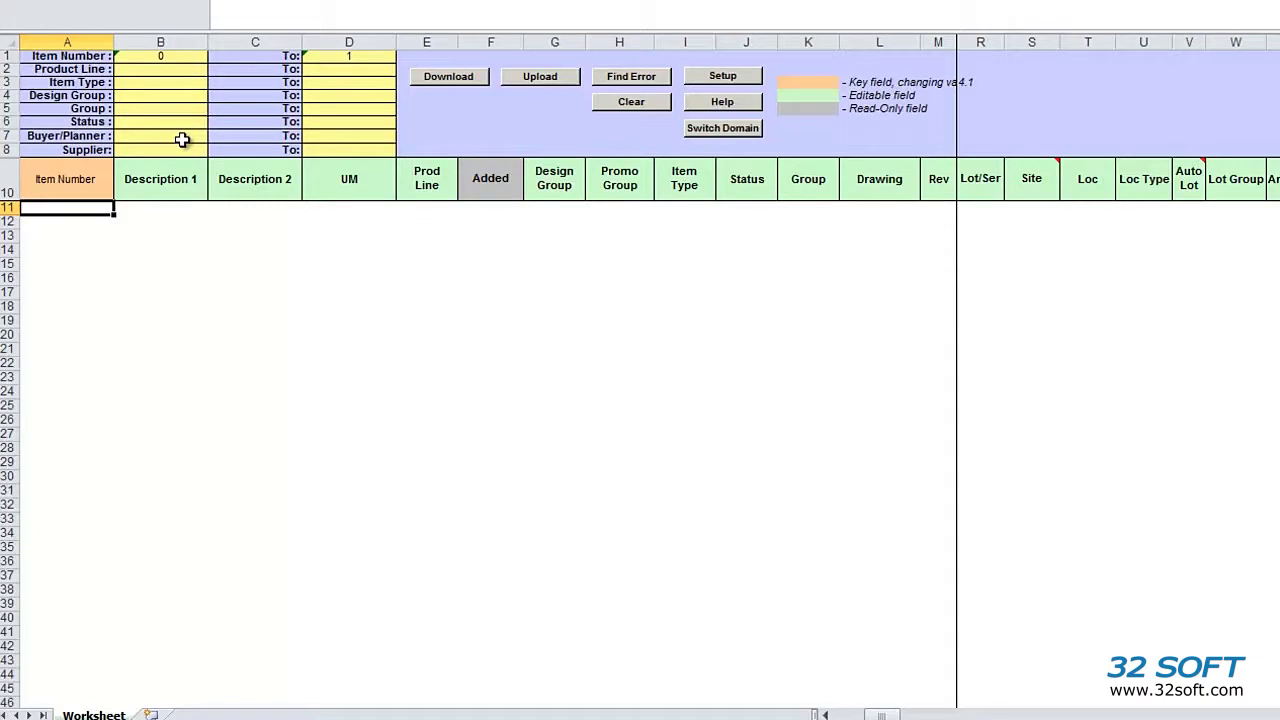
Step: Start the item download and log in to QAD domain QP with a different user ID and password
{"action": "left_click", "coordinate": [459, 86]}
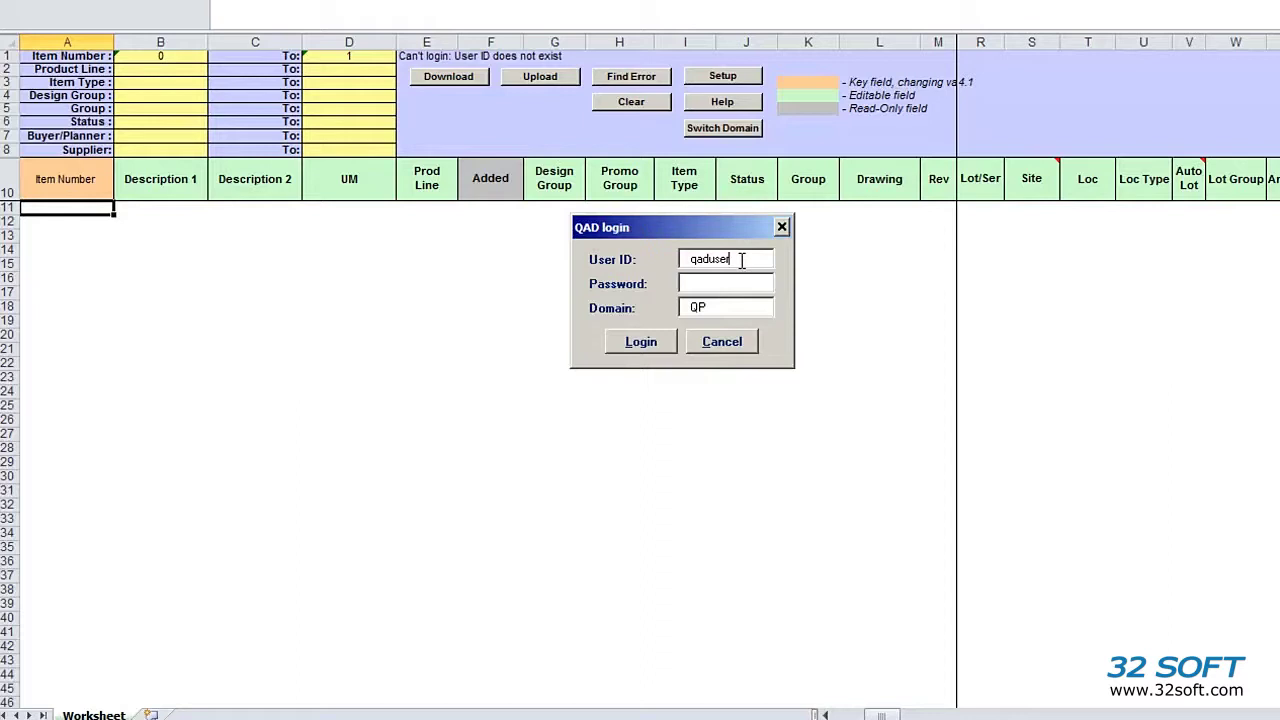
{"action": "left_click_drag", "start_coordinate": [741, 259], "coordinate": [646, 272]}
{"action": "type", "text": "mfg"}
{"action": "key", "text": "Tab"}
{"action": "type", "text": "*****"}
{"action": "key", "text": "Tab"}
{"action": "key", "text": "Return"}
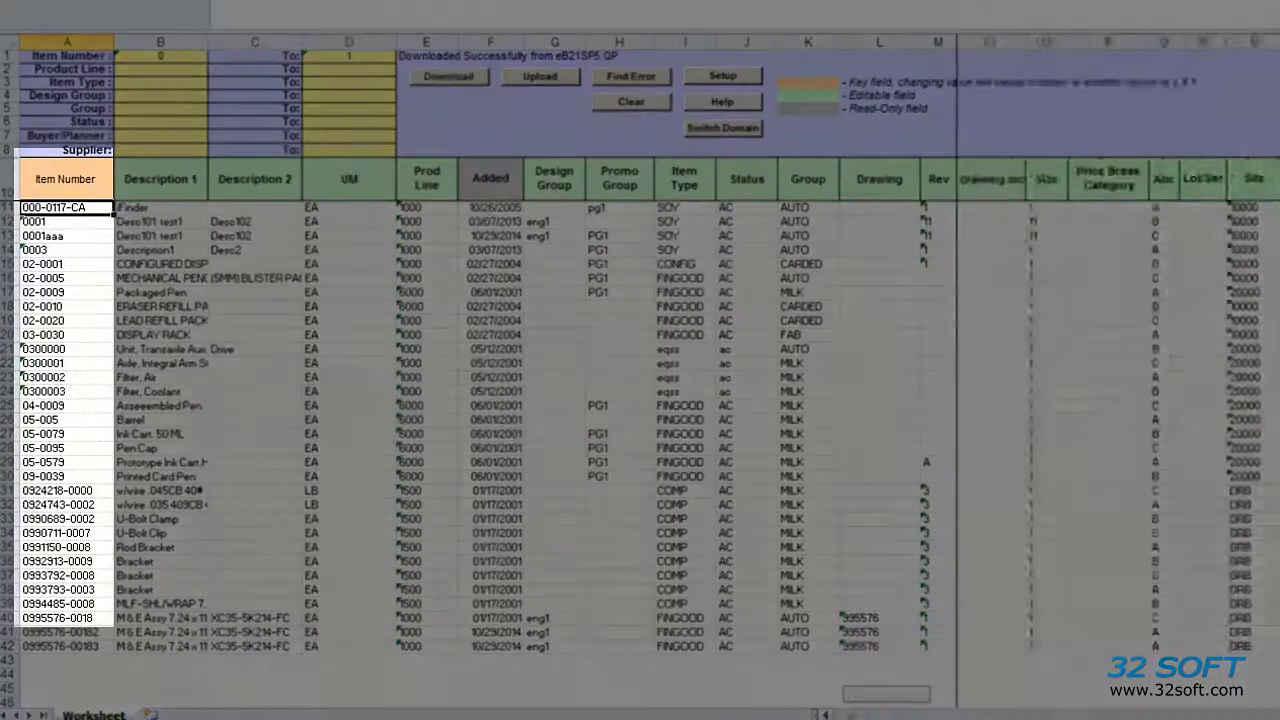
Step: Scroll across the downloaded item columns to review Added dates and Abc classes
{"action": "scroll", "coordinate": [1120, 400], "scroll_direction": "right", "scroll_amount": 15}
{"action": "scroll", "coordinate": [1120, 400], "scroll_direction": "right", "scroll_amount": 5}
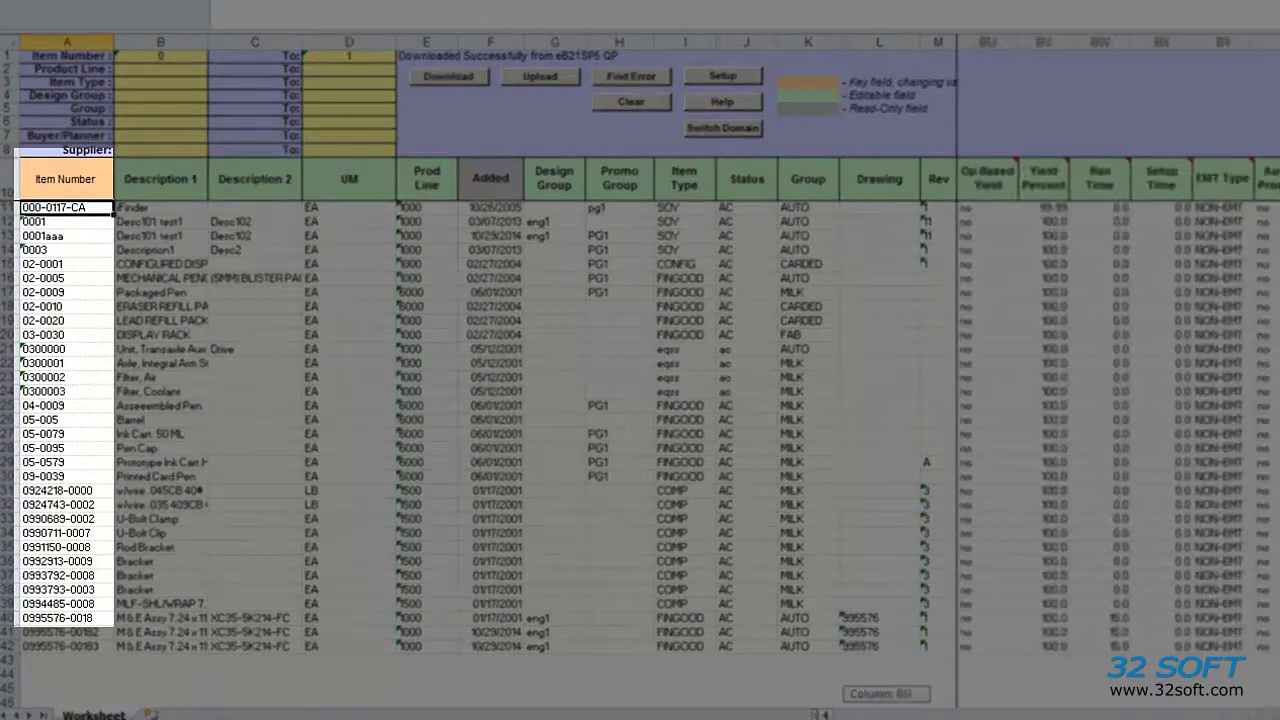
{"action": "scroll", "coordinate": [1120, 400], "scroll_direction": "left", "scroll_amount": 20}
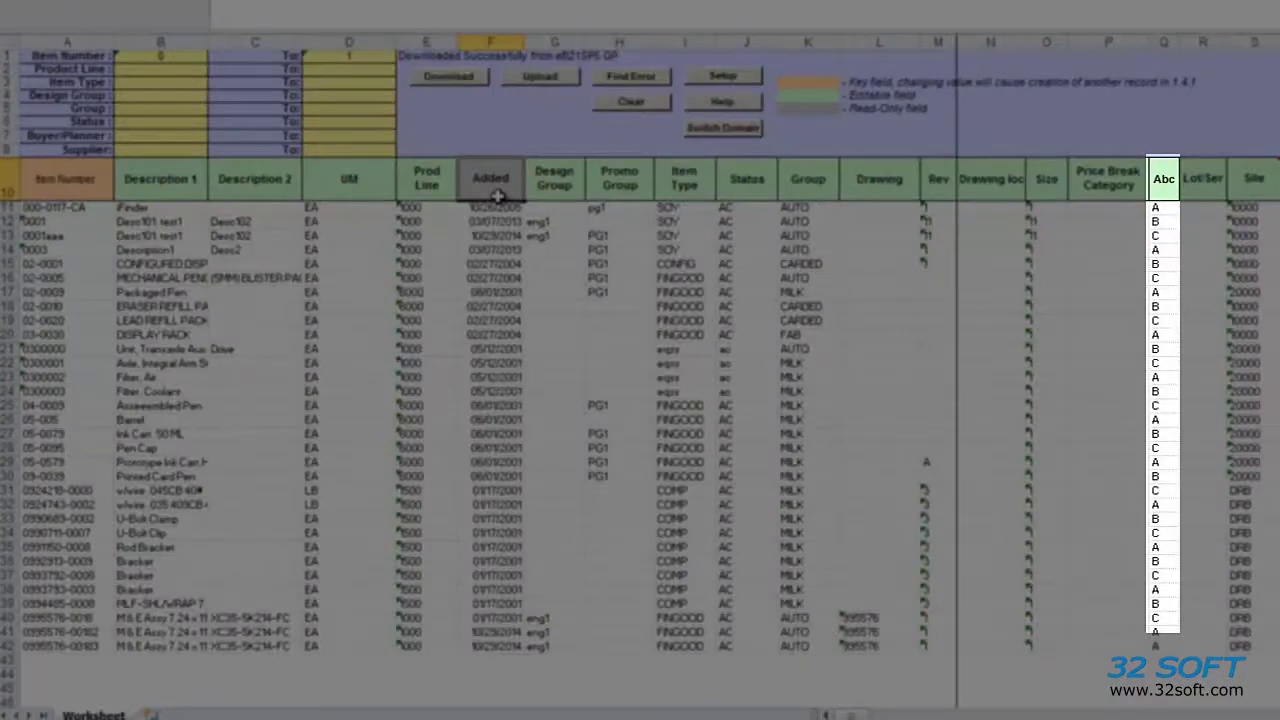
{"action": "left_click_drag", "start_coordinate": [497, 195], "coordinate": [720, 188]}
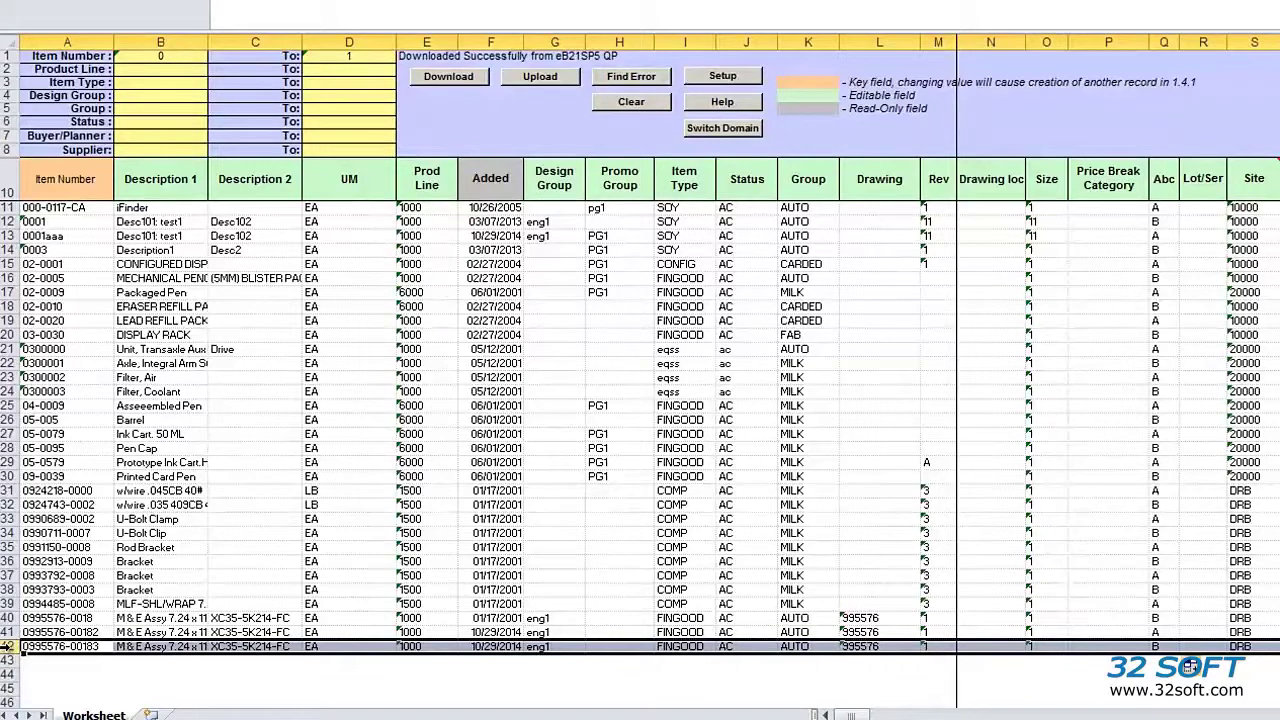
Step: Duplicate the last item in row 42 as a new row 43
{"action": "right_click", "coordinate": [10, 647]}
{"action": "left_click", "coordinate": [40, 400]}
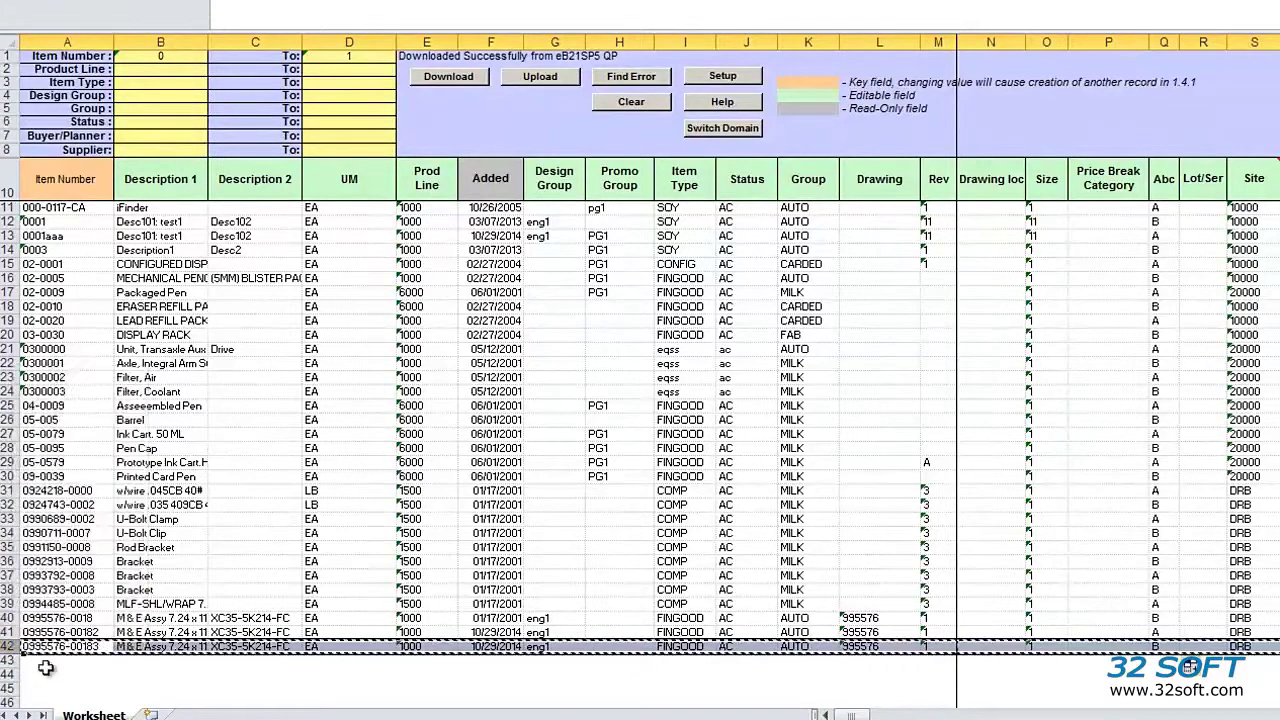
{"action": "left_click", "coordinate": [10, 660]}
{"action": "right_click", "coordinate": [10, 660]}
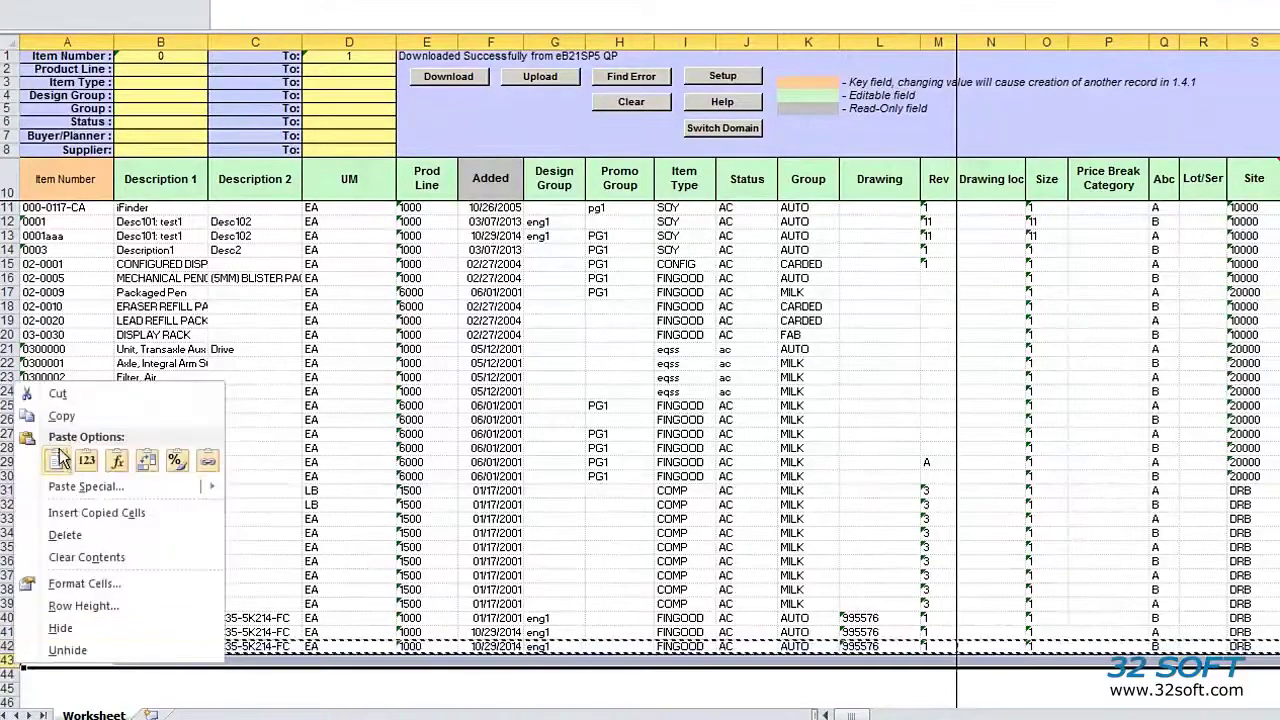
{"action": "left_click", "coordinate": [50, 500]}
{"action": "left_click", "coordinate": [100, 663]}
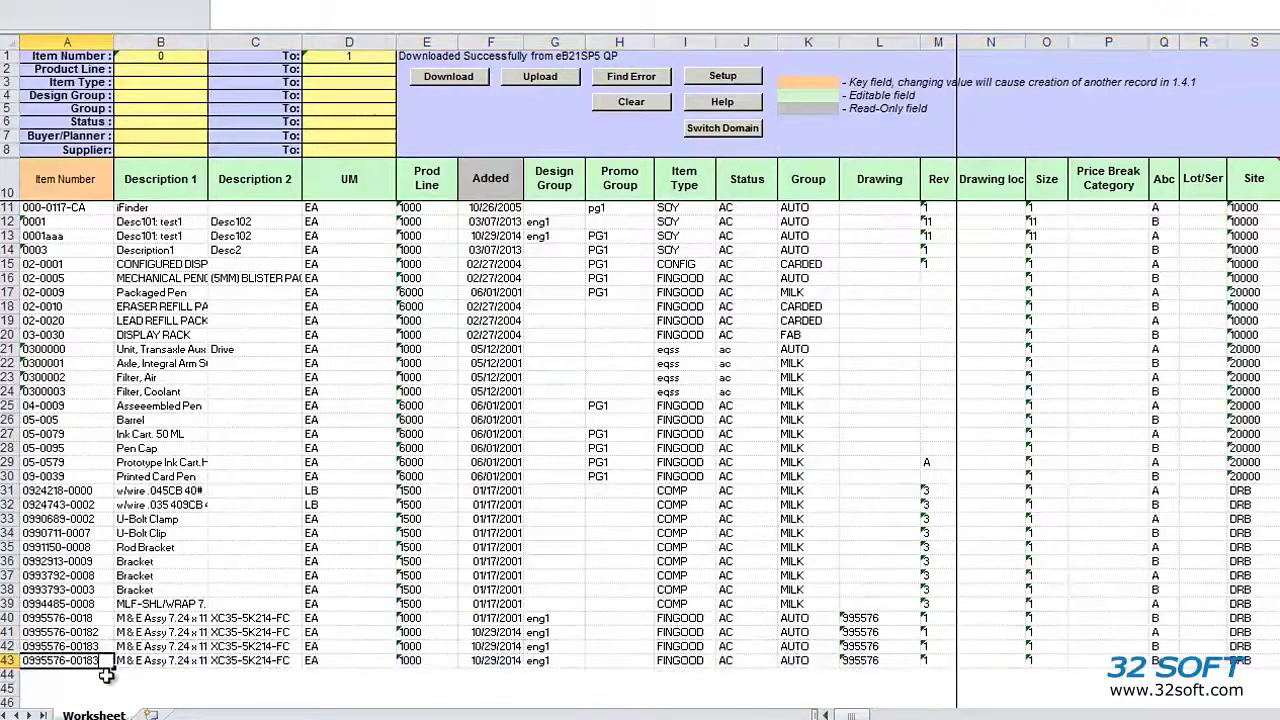
{"action": "key", "text": "F2"}
{"action": "key", "text": "BackSpace"}
{"action": "type", "text": "4"}
{"action": "key", "text": "Return"}
{"action": "key", "text": "Up"}
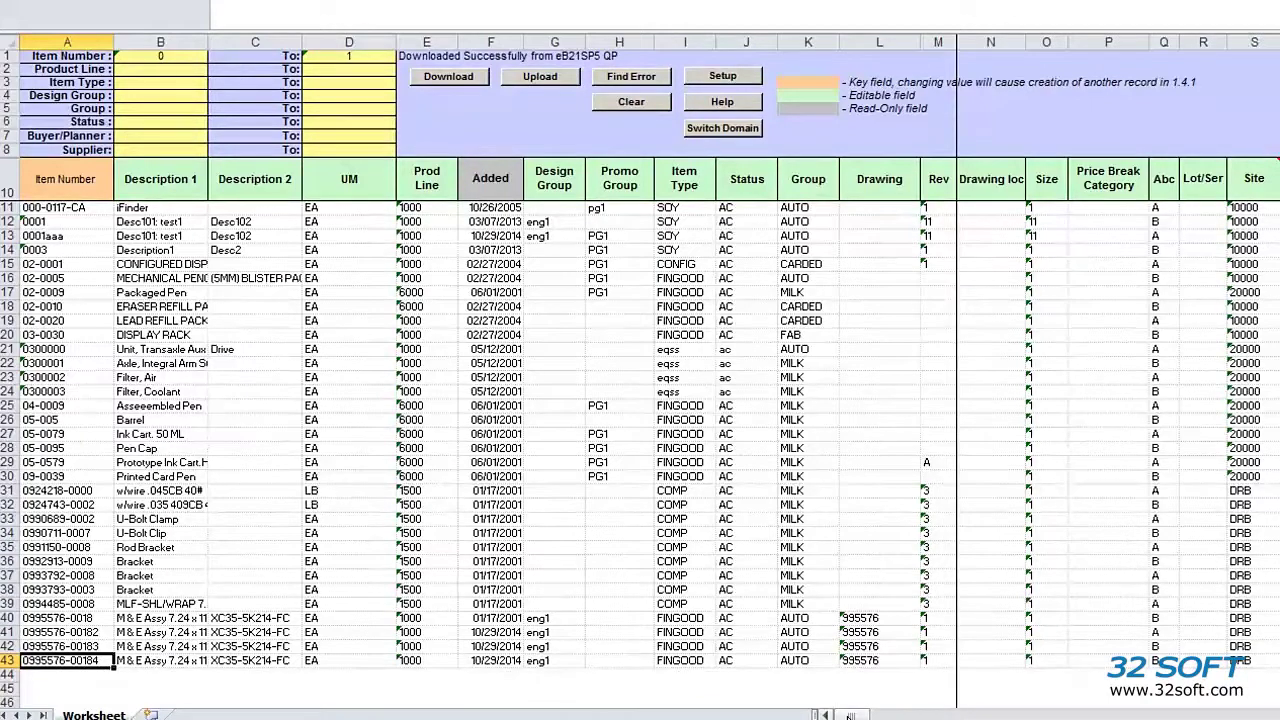
Step: Enter a as the new item's Shelf Life value
{"action": "left_click_drag", "start_coordinate": [849, 716], "coordinate": [922, 716]}
{"action": "left_click_drag", "start_coordinate": [1018, 661], "coordinate": [1030, 686]}
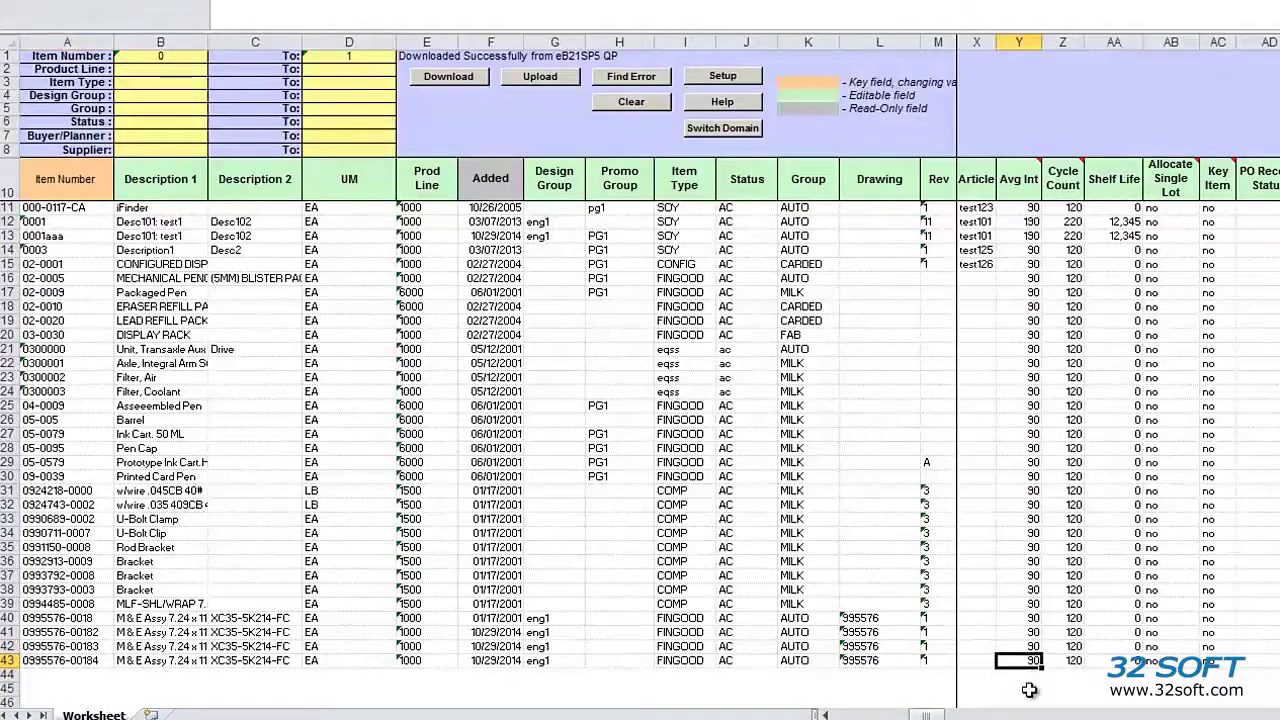
{"action": "key", "text": "Right"}
{"action": "key", "text": "Right"}
{"action": "type", "text": "a"}
{"action": "key", "text": "Right"}
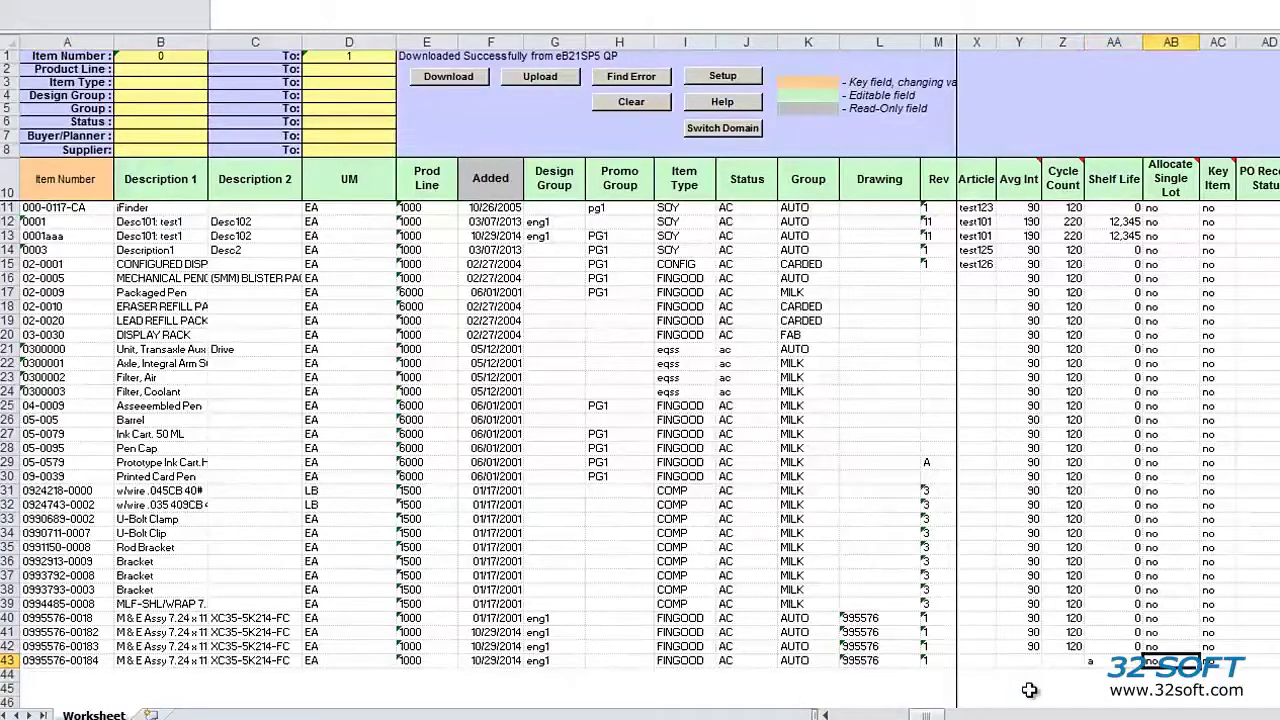
{"action": "key", "text": "Down"}
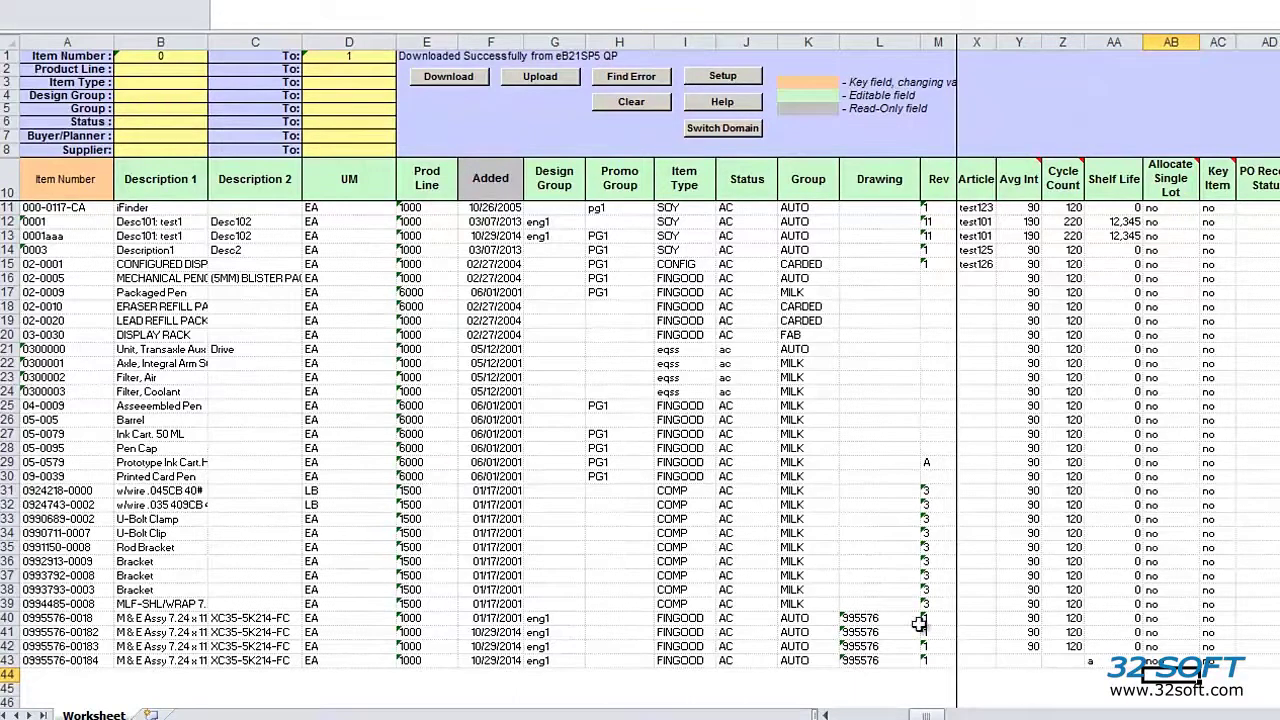
Step: Upload the edited items to QAD and close the status report showing errors
{"action": "left_click", "coordinate": [560, 78]}
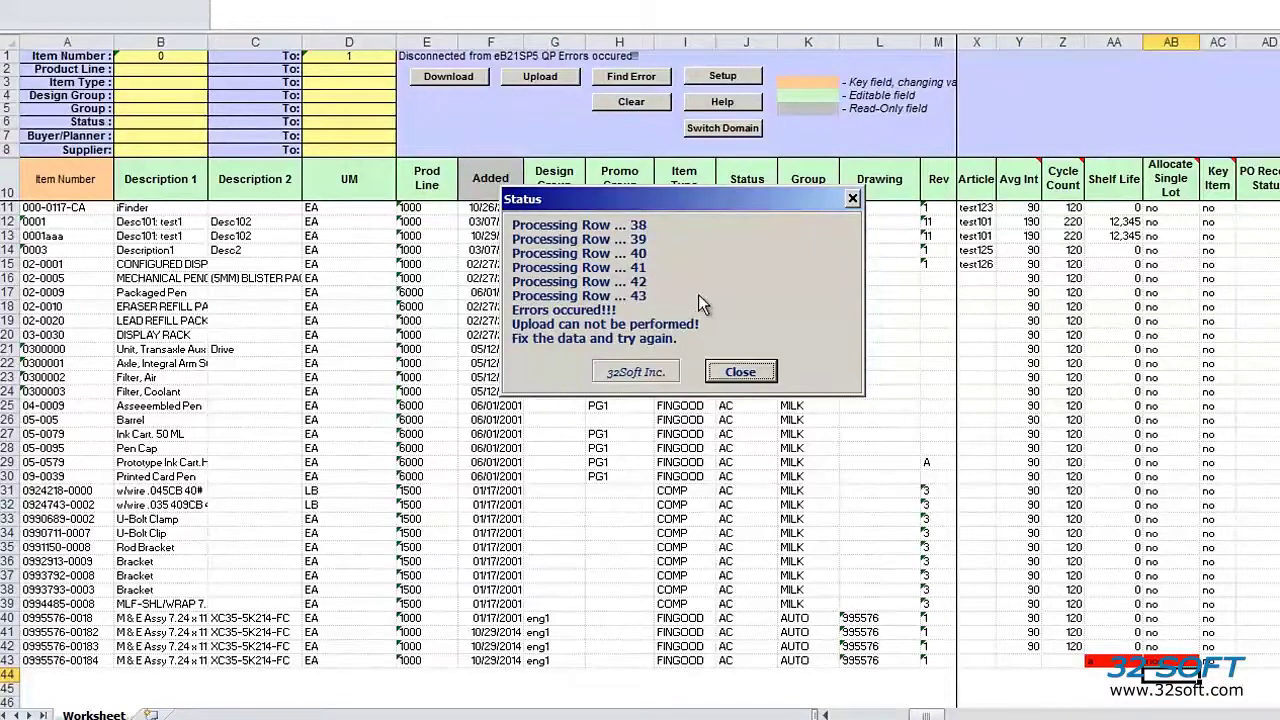
{"action": "left_click", "coordinate": [745, 374]}
{"action": "left_click", "coordinate": [677, 294]}
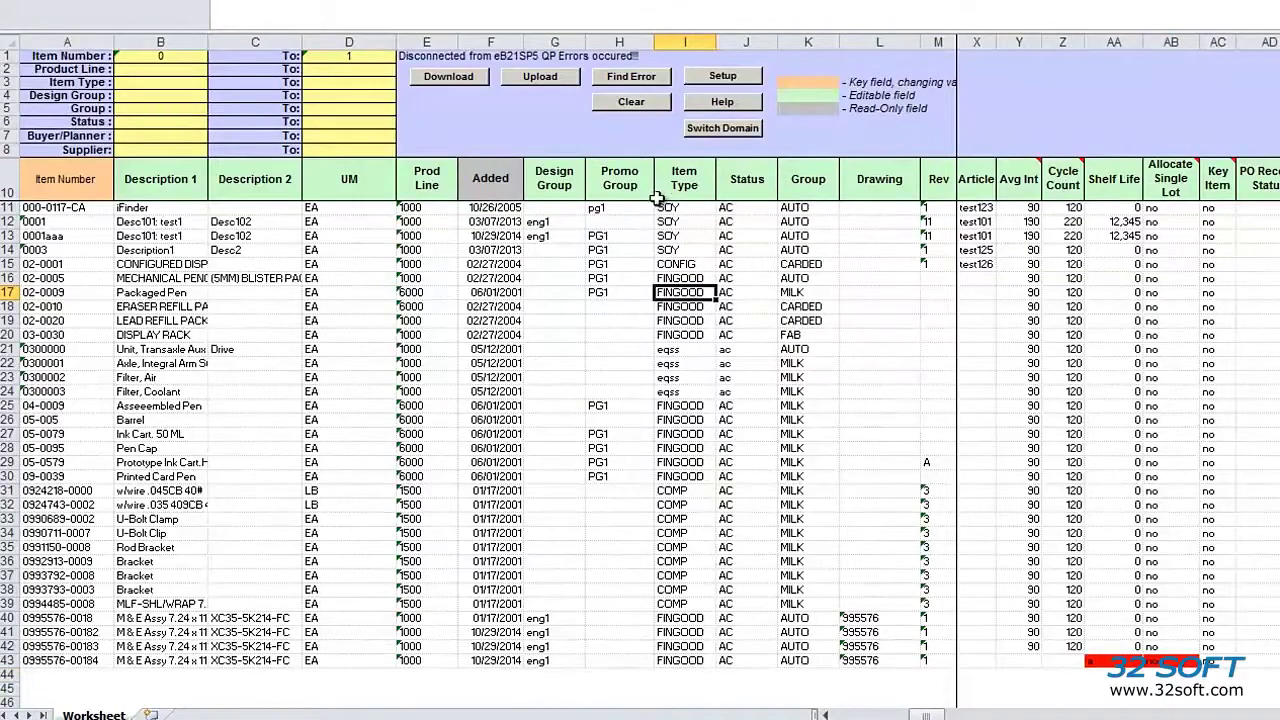
Step: Jump to the error cell and change the new item's Shelf Life from a to 1
{"action": "left_click", "coordinate": [631, 77]}
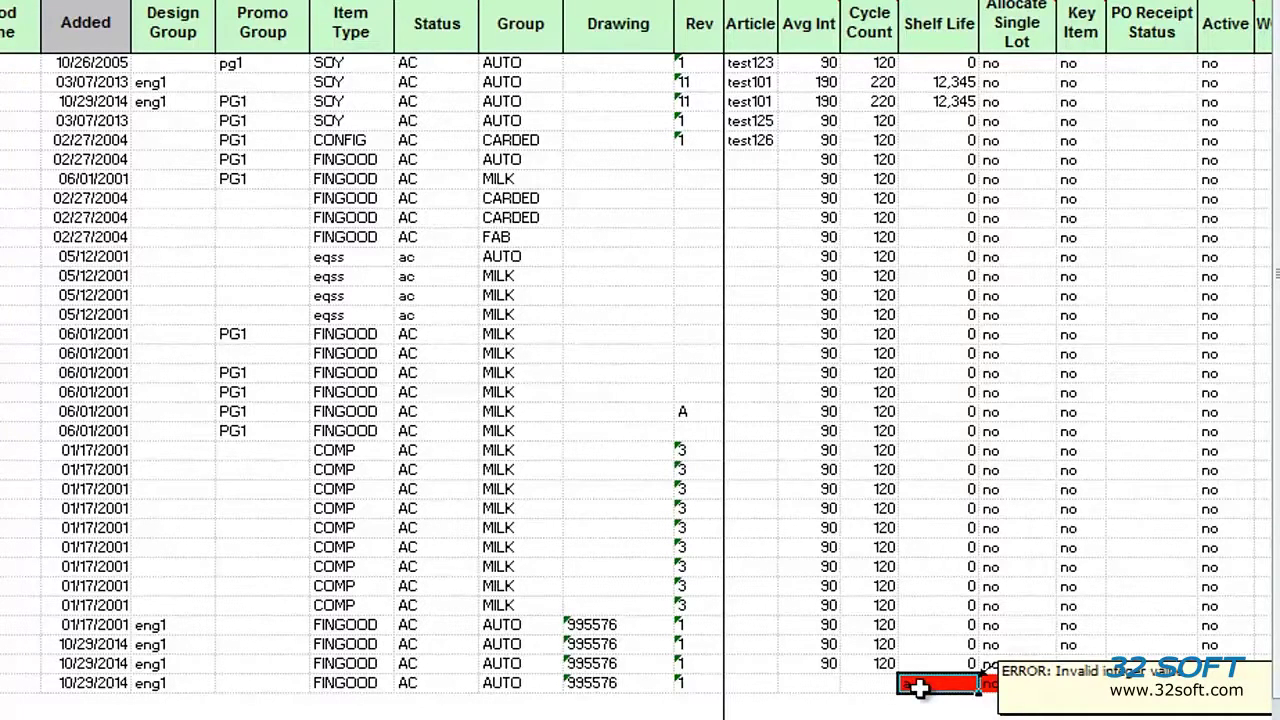
{"action": "key", "text": "BackSpace"}
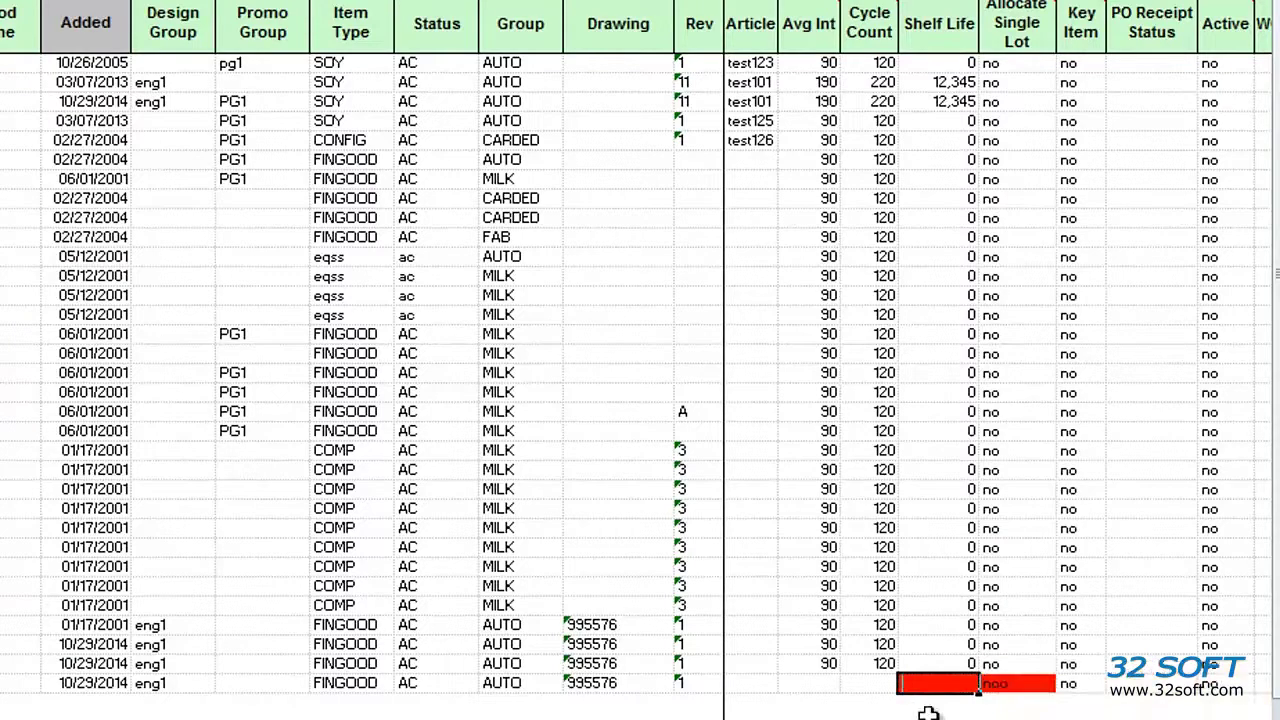
{"action": "type", "text": "1"}
{"action": "key", "text": "Up"}
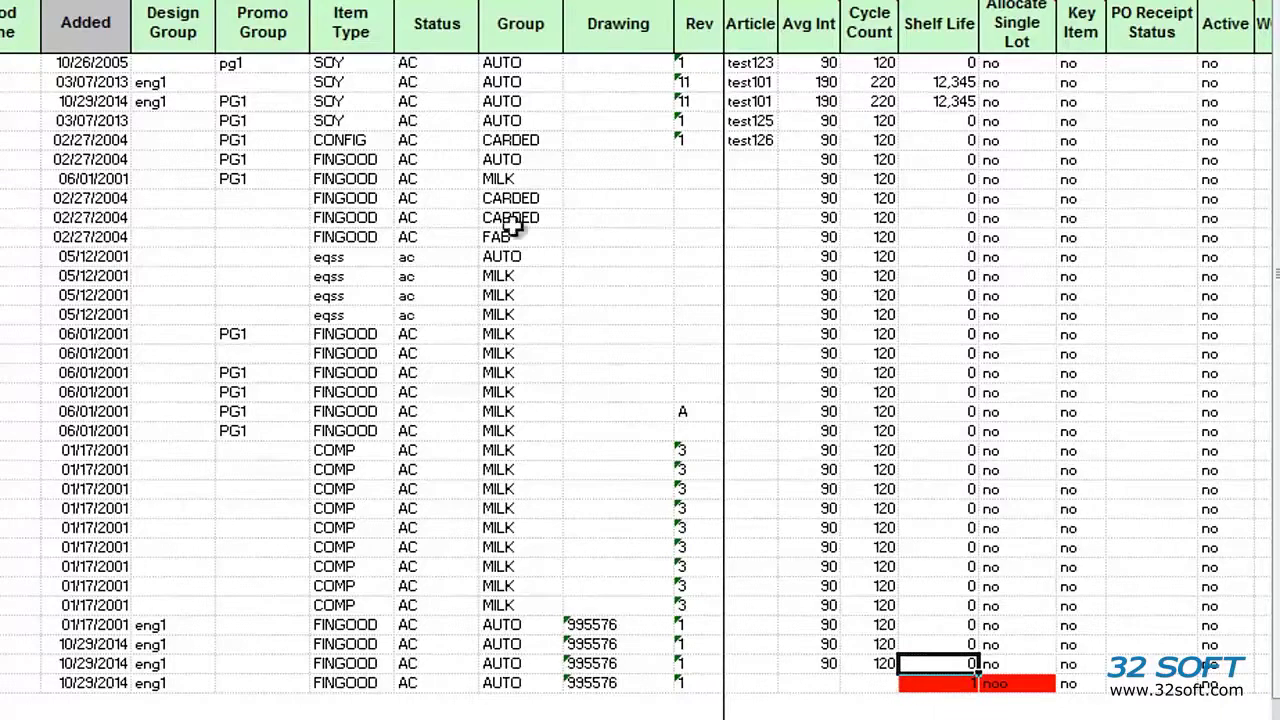
Step: Replace the invalid Allocate Single Lot value noo with no
{"action": "key", "text": "ctrl+z"}
{"action": "key", "text": "Right"}
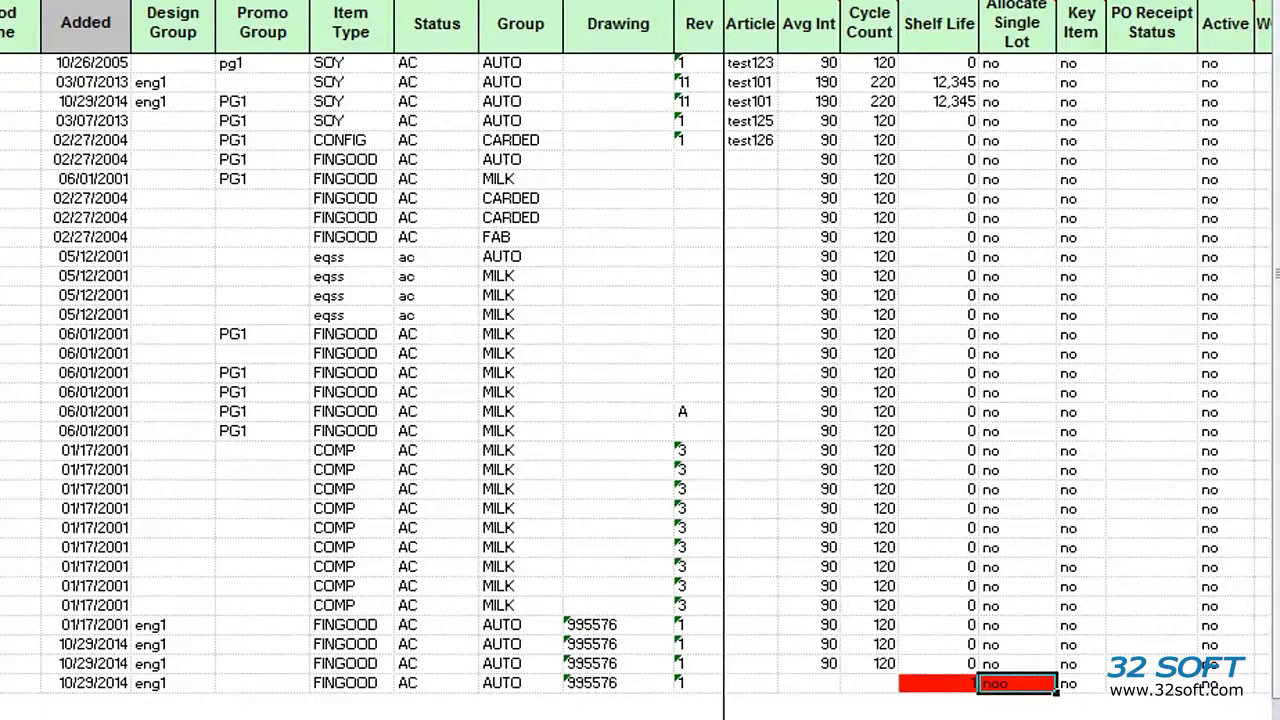
{"action": "type", "text": "no"}
{"action": "key", "text": "Return"}
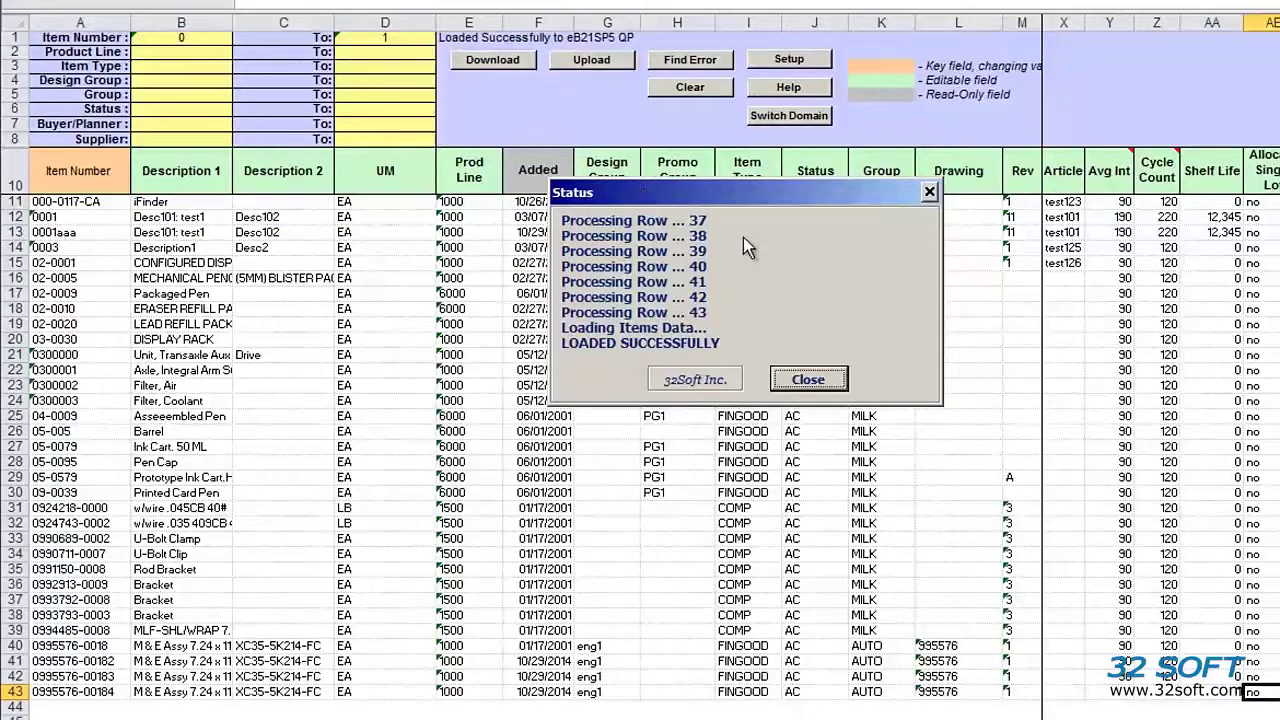
Step: Close the LOADED SUCCESSFULLY upload status report
{"action": "left_click", "coordinate": [808, 379]}
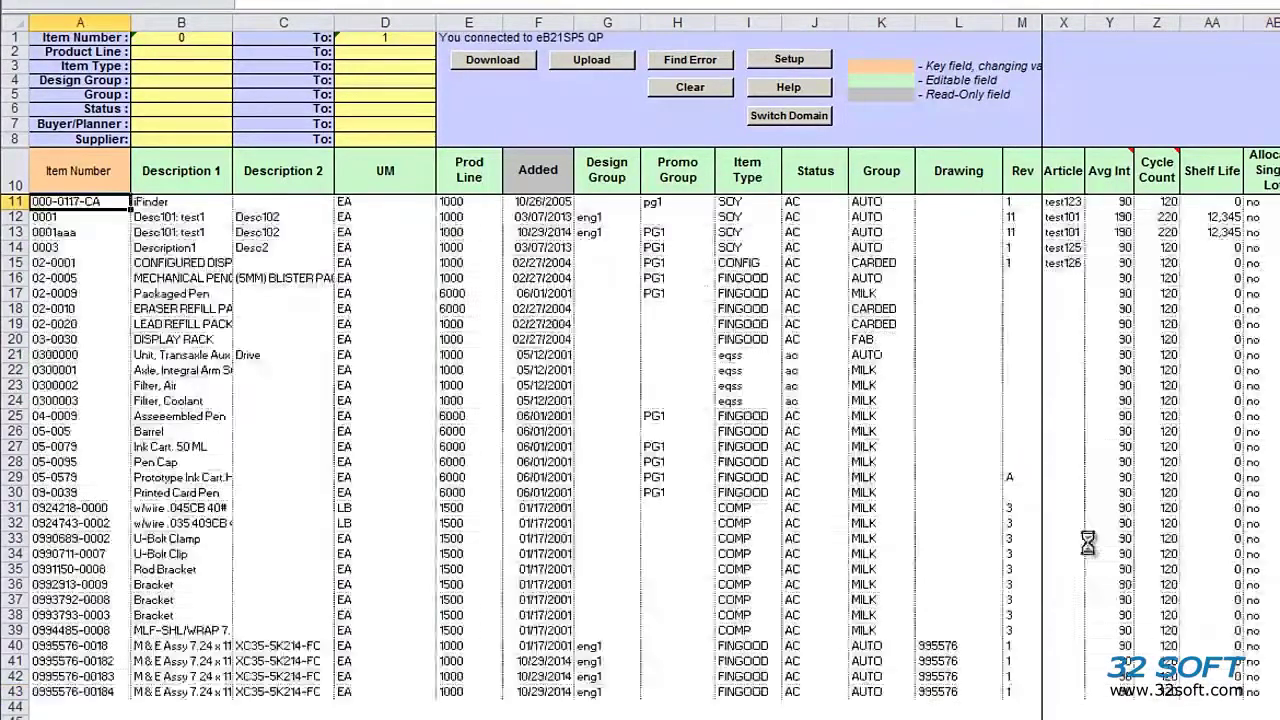
Step: Review the re-downloaded last item, then bring up the PuTTY xxldptrp field-access report
{"action": "key", "text": "Right"}
{"action": "key", "text": "Right"}
{"action": "key", "text": "Right"}
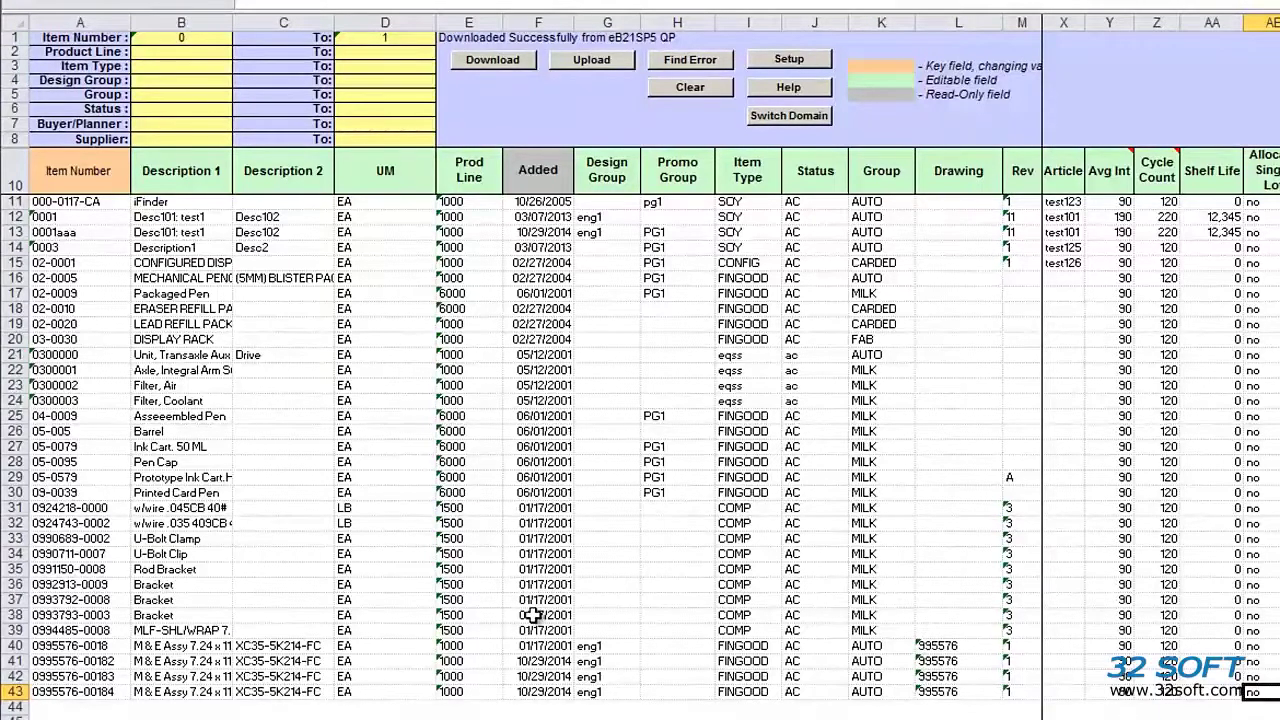
{"action": "key", "text": "alt+Tab"}
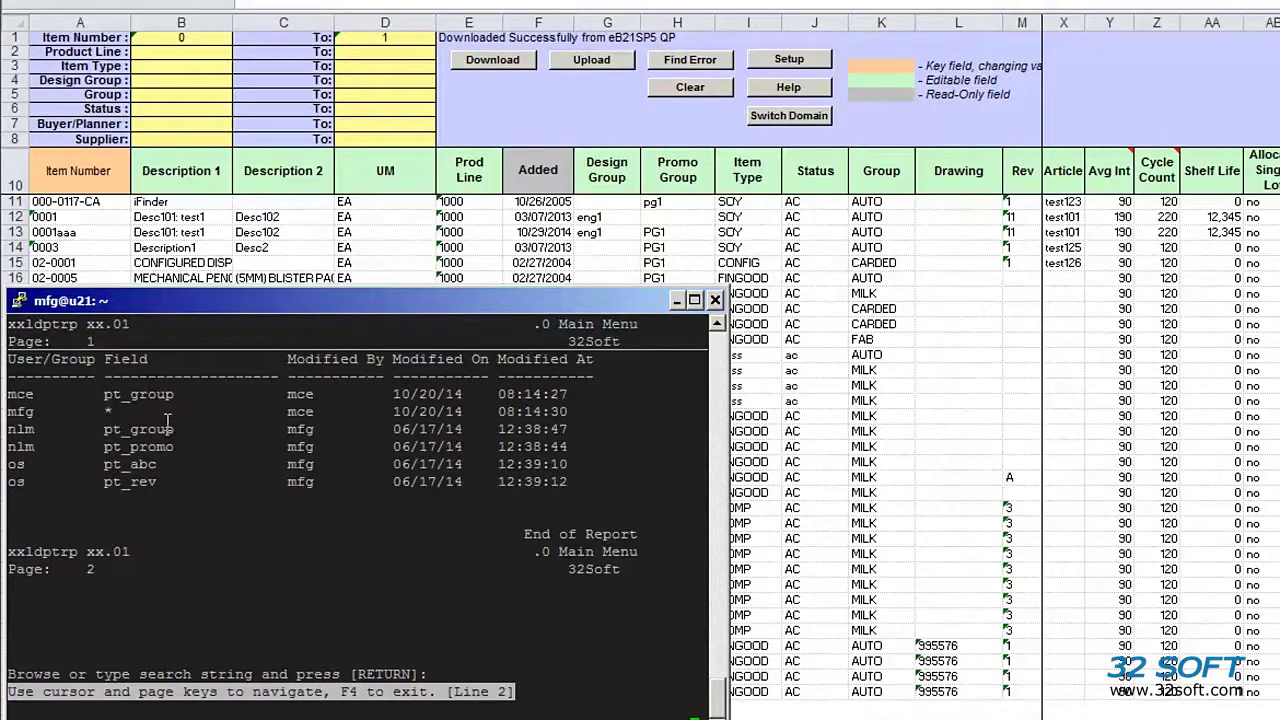
Step: Highlight each user's editable fields in the report (all, pt_group, pt_promo, pt_abc, pt_rev), then return to Excel
{"action": "left_click_drag", "start_coordinate": [62, 418], "coordinate": [212, 420]}
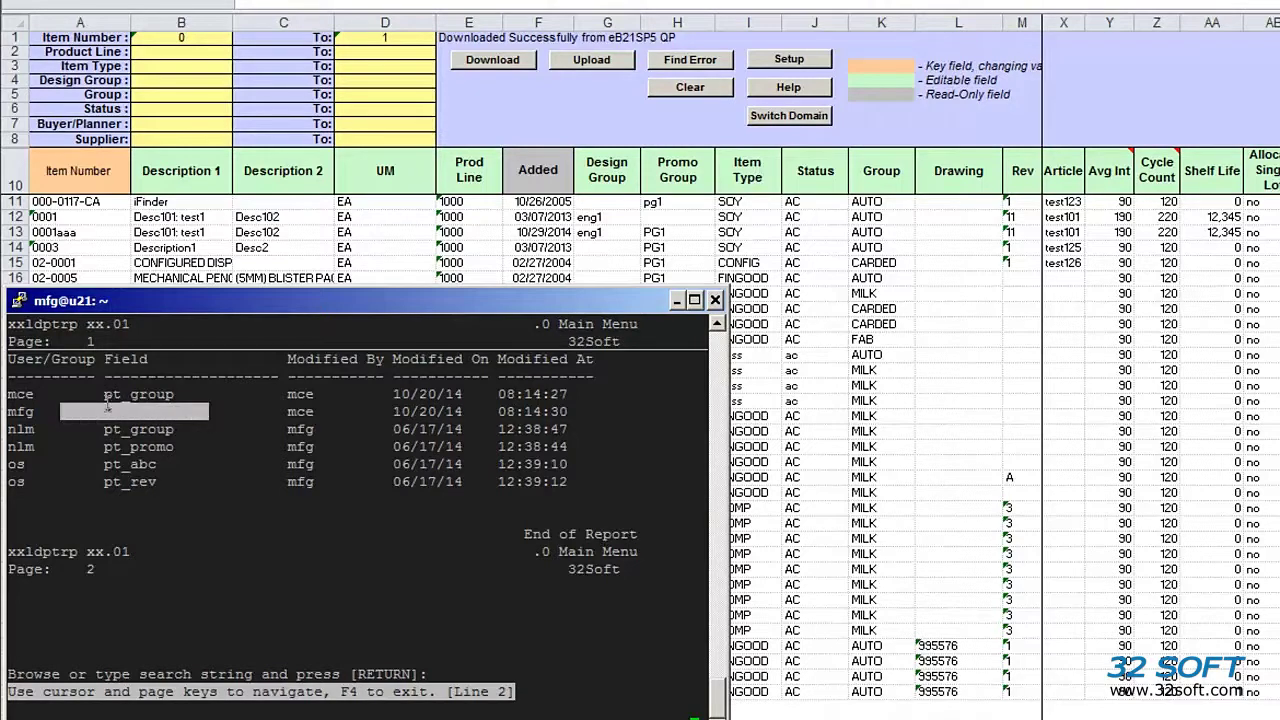
{"action": "left_click_drag", "start_coordinate": [106, 395], "coordinate": [173, 395]}
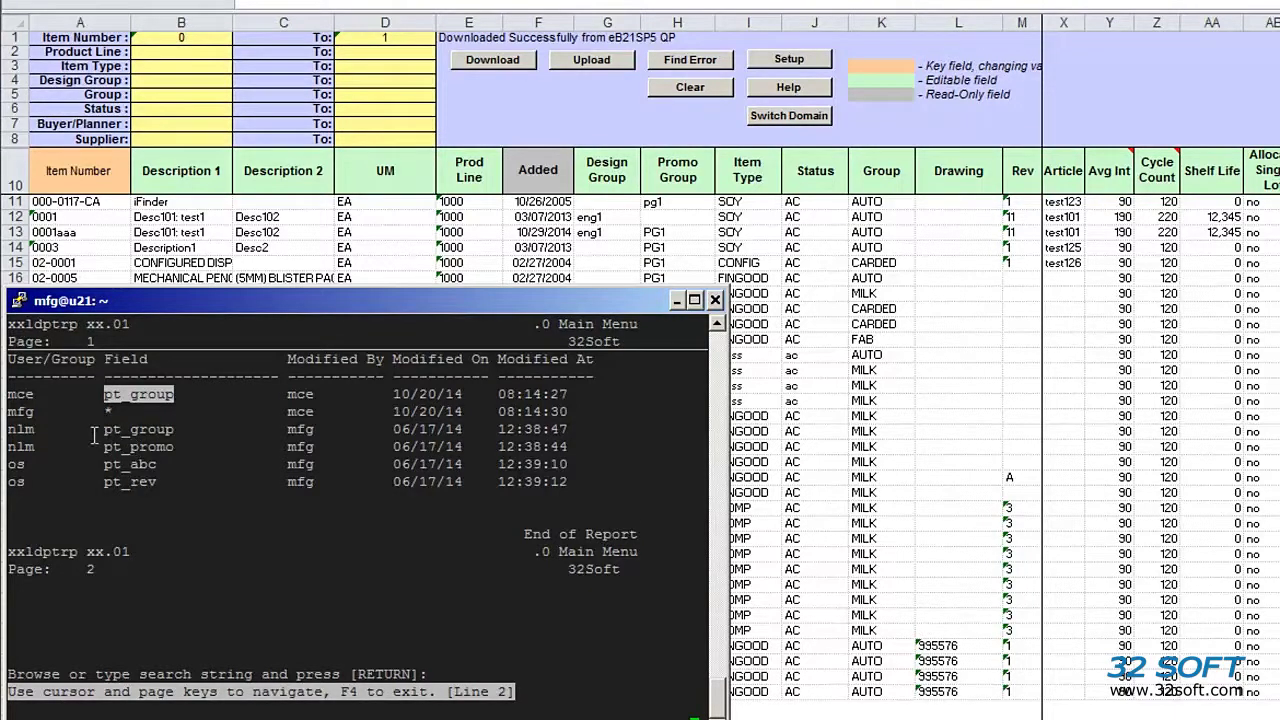
{"action": "left_click_drag", "start_coordinate": [94, 436], "coordinate": [176, 450]}
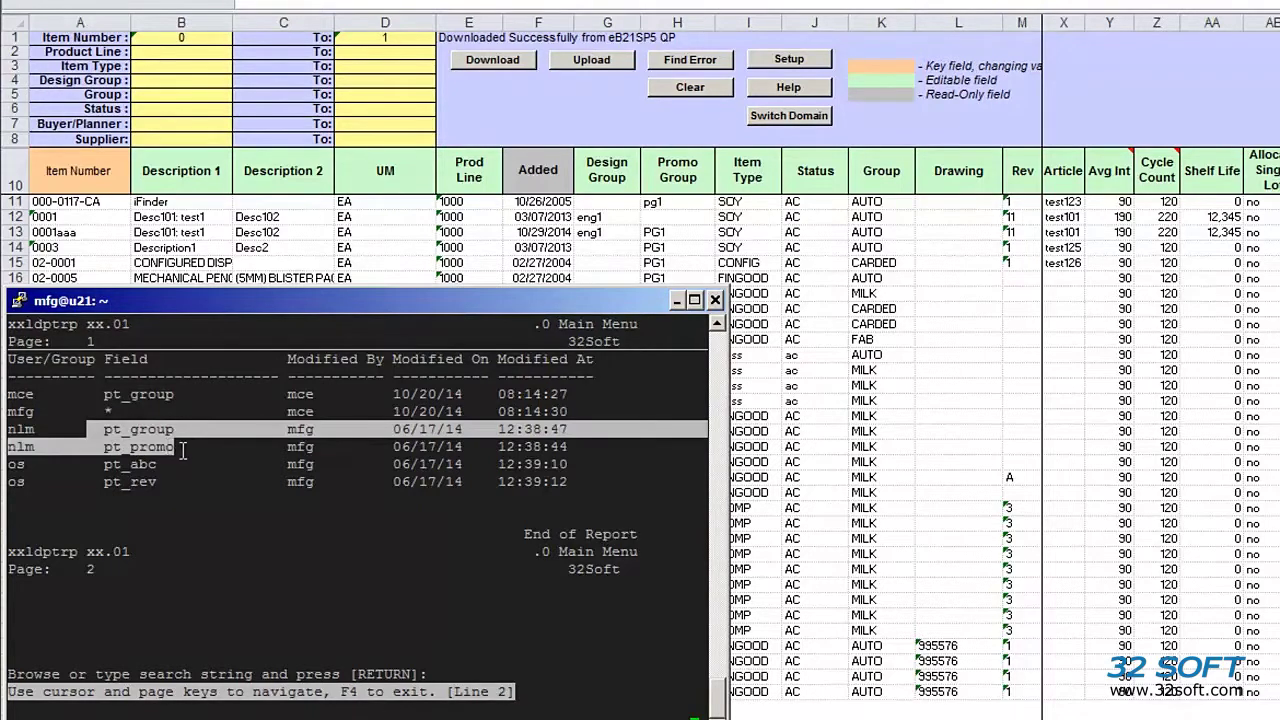
{"action": "left_click_drag", "start_coordinate": [102, 464], "coordinate": [172, 482]}
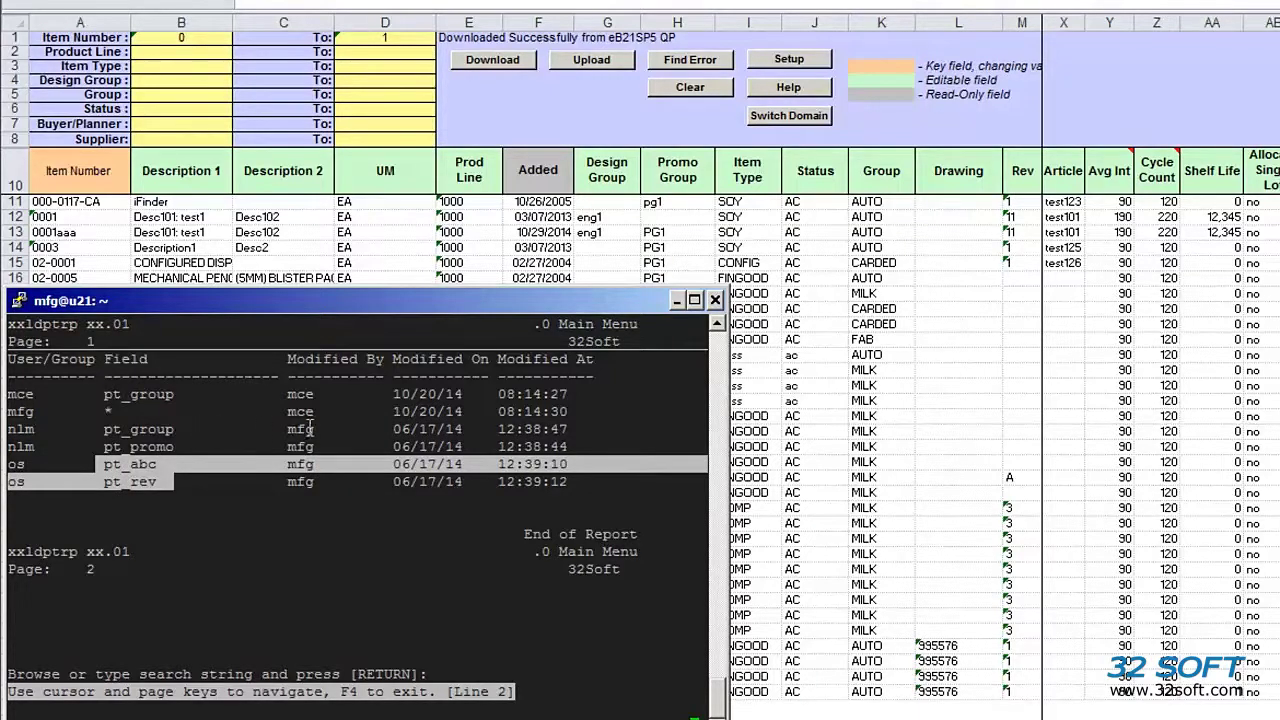
{"action": "left_click", "coordinate": [605, 250]}
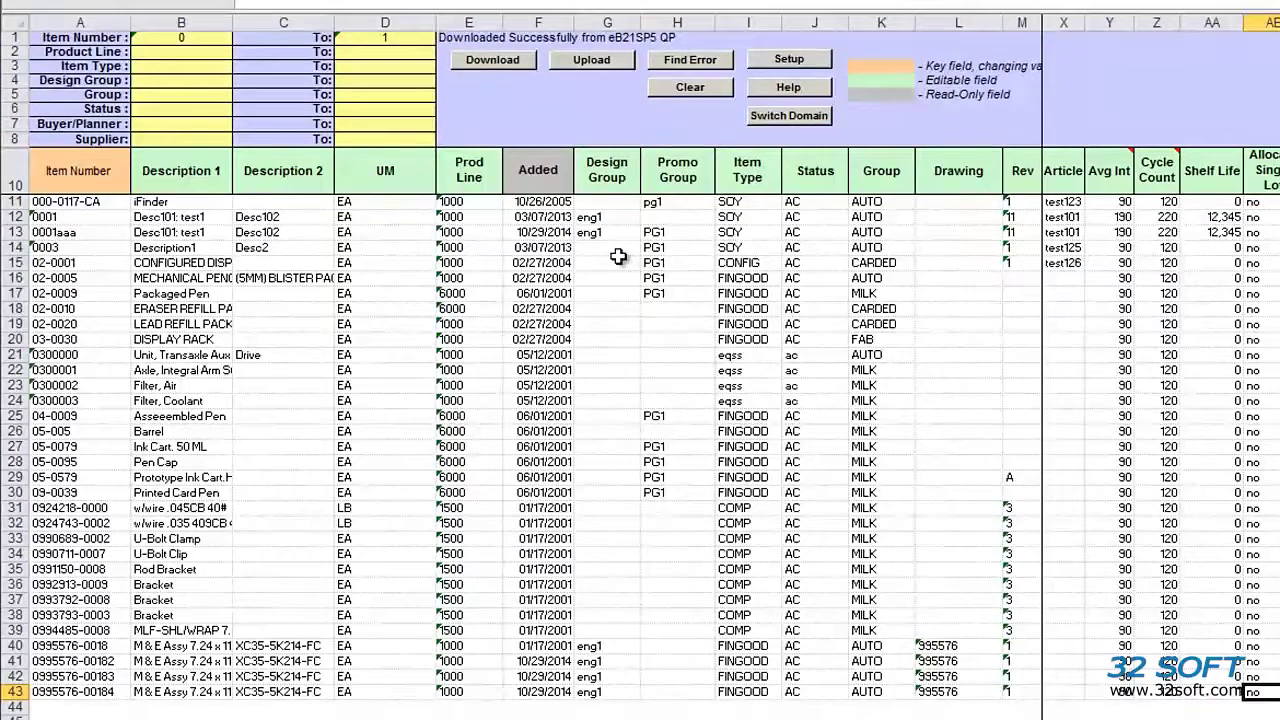
Step: Switch domain and log in to QAD as the restricted user with their password
{"action": "left_click", "coordinate": [790, 122]}
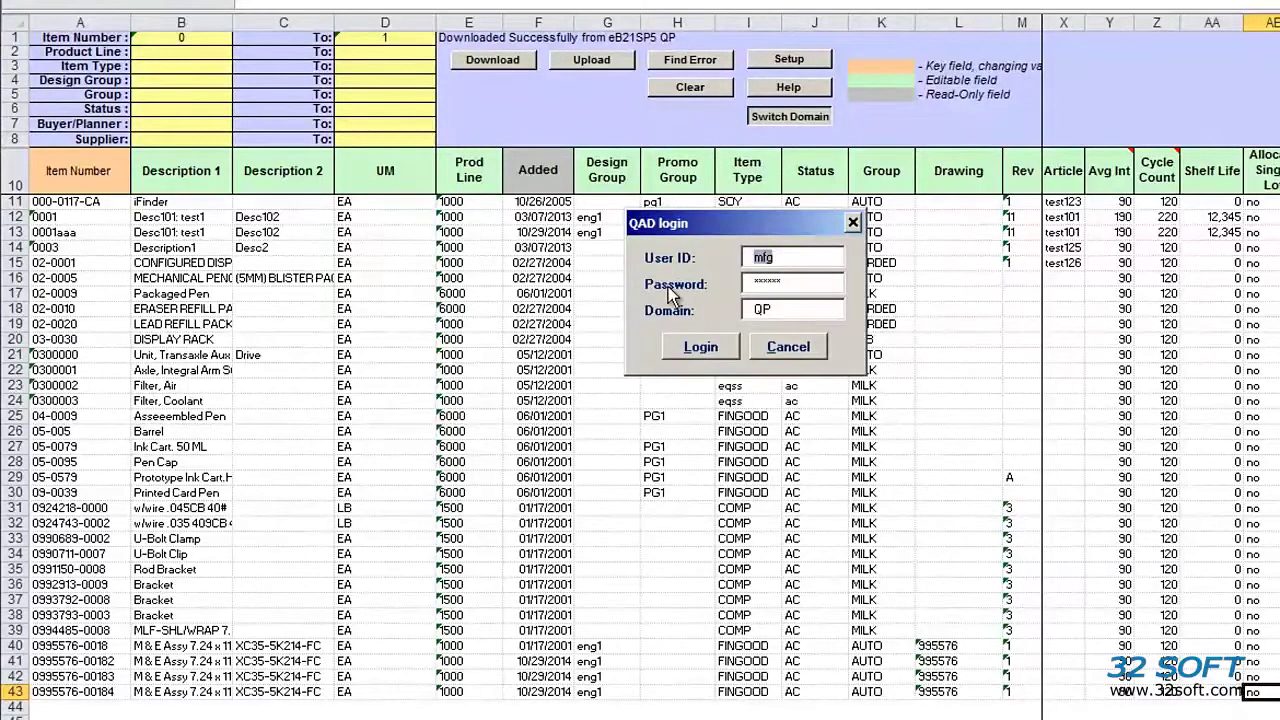
{"action": "key", "text": "BackSpace"}
{"action": "key", "text": "BackSpace"}
{"action": "key", "text": "Tab"}
{"action": "key", "text": "Return"}
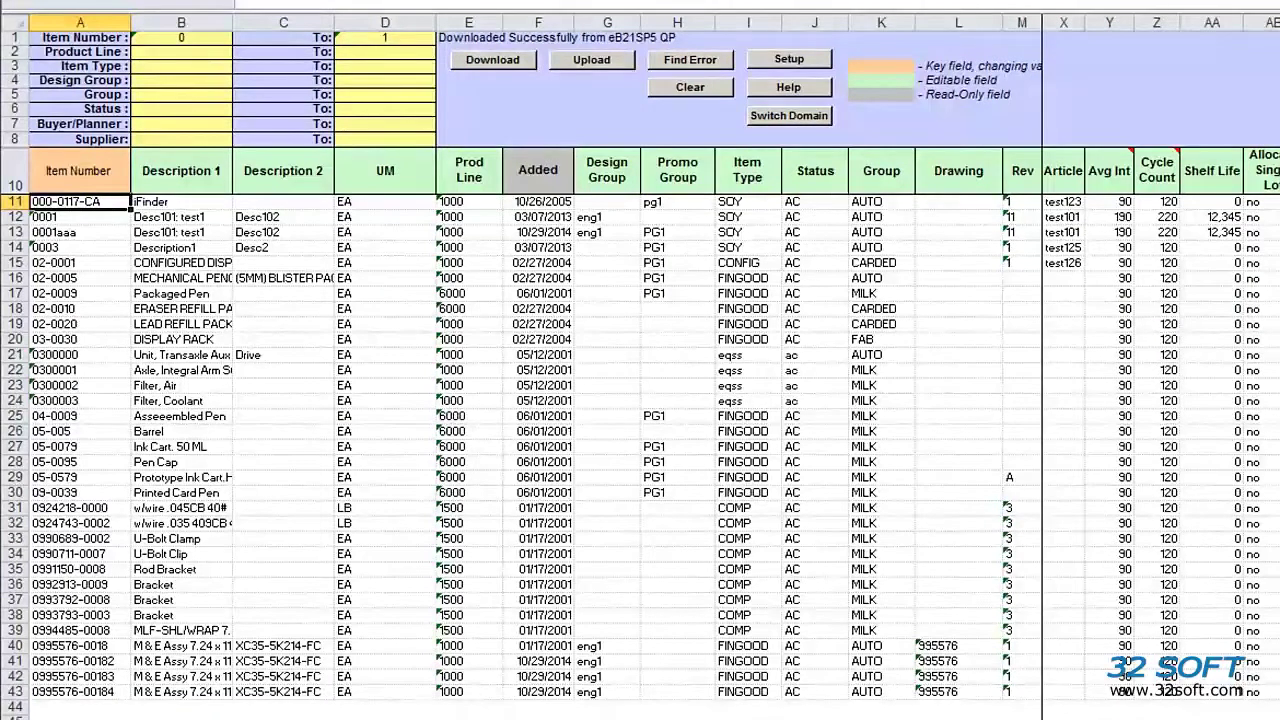
{"action": "scroll", "coordinate": [1160, 420], "scroll_direction": "left", "scroll_amount": 5}
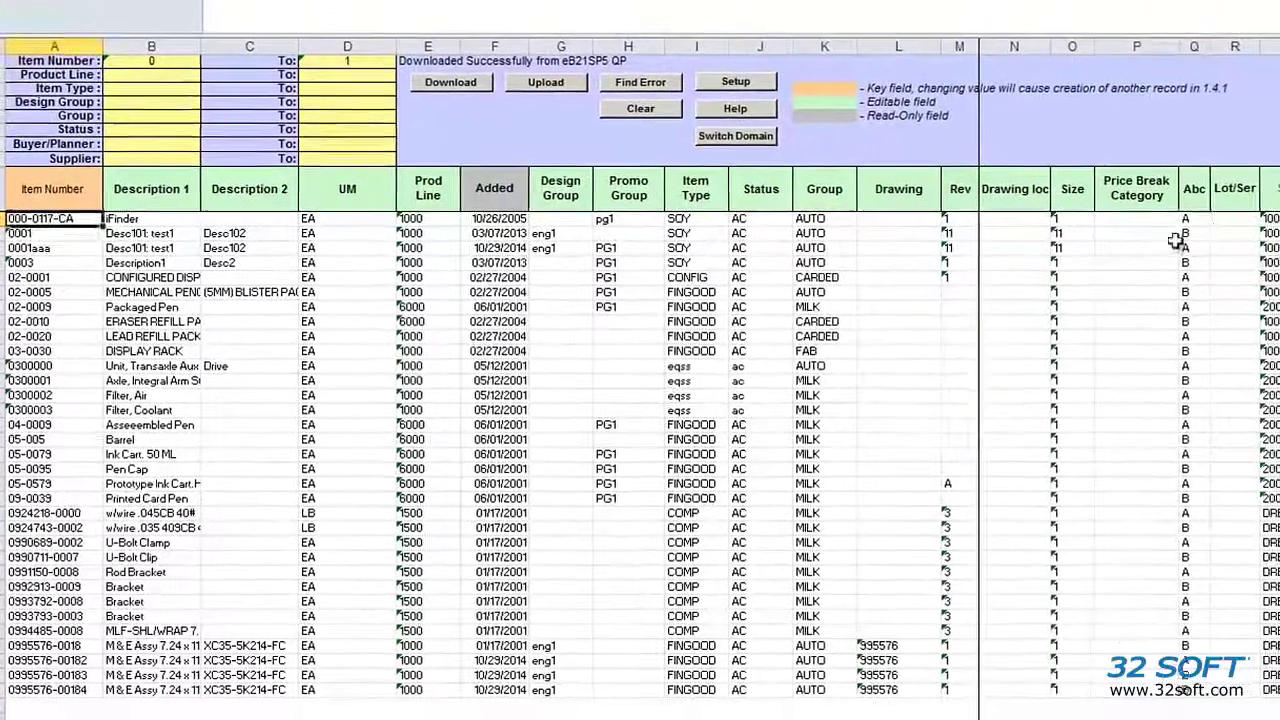
Step: Set the Abc class of the first three items, through 0001aaa, to C
{"action": "left_click", "coordinate": [1268, 203]}
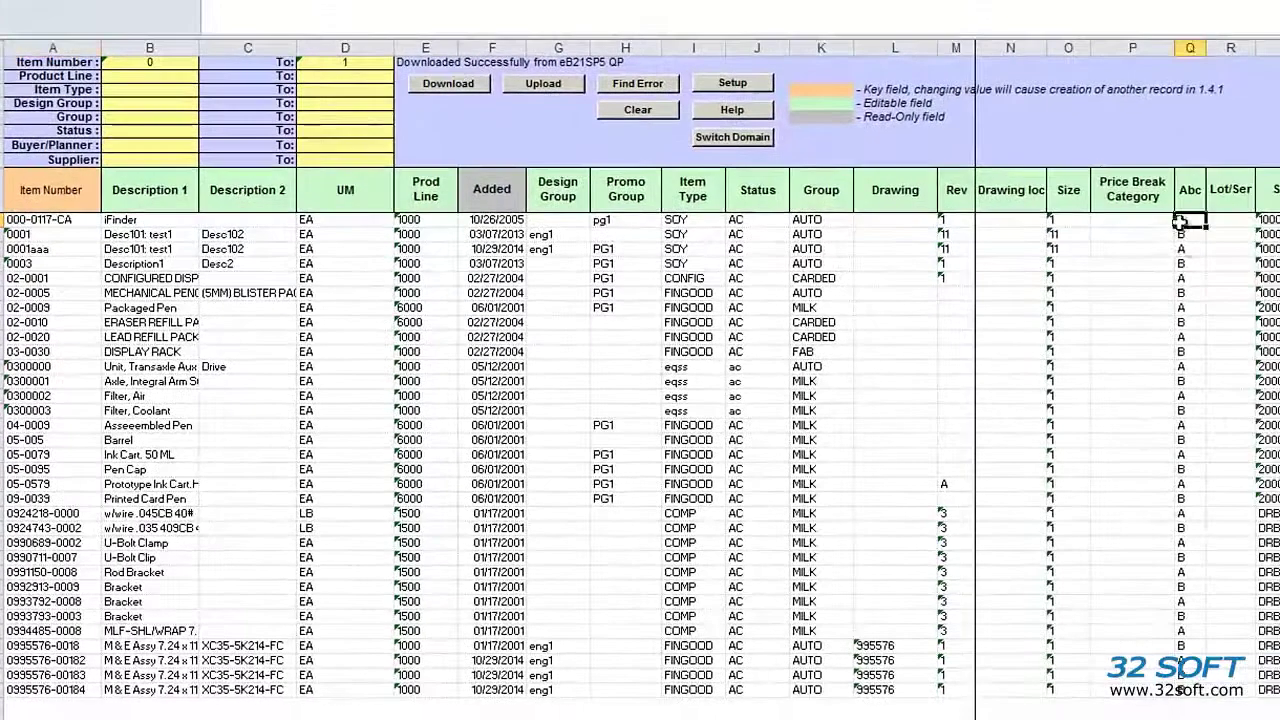
{"action": "type", "text": "C"}
{"action": "key", "text": "Return"}
{"action": "type", "text": "C"}
{"action": "key", "text": "Return"}
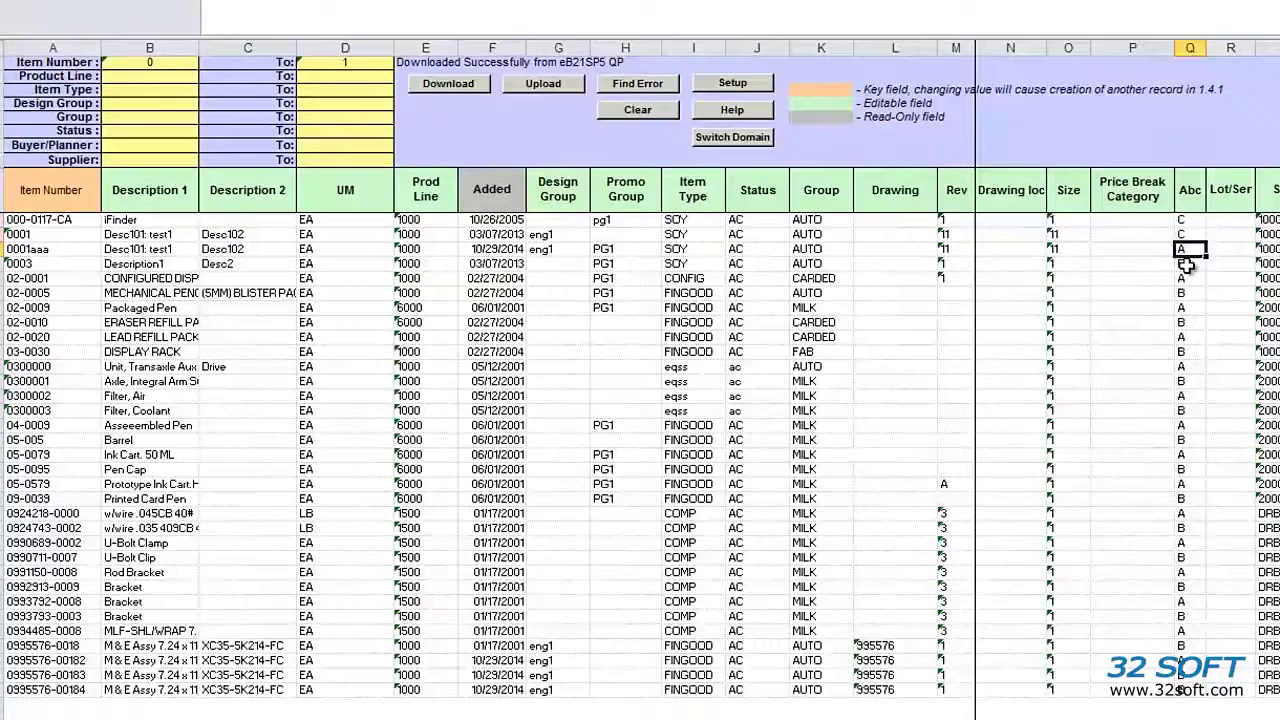
{"action": "type", "text": "C"}
{"action": "key", "text": "Return"}
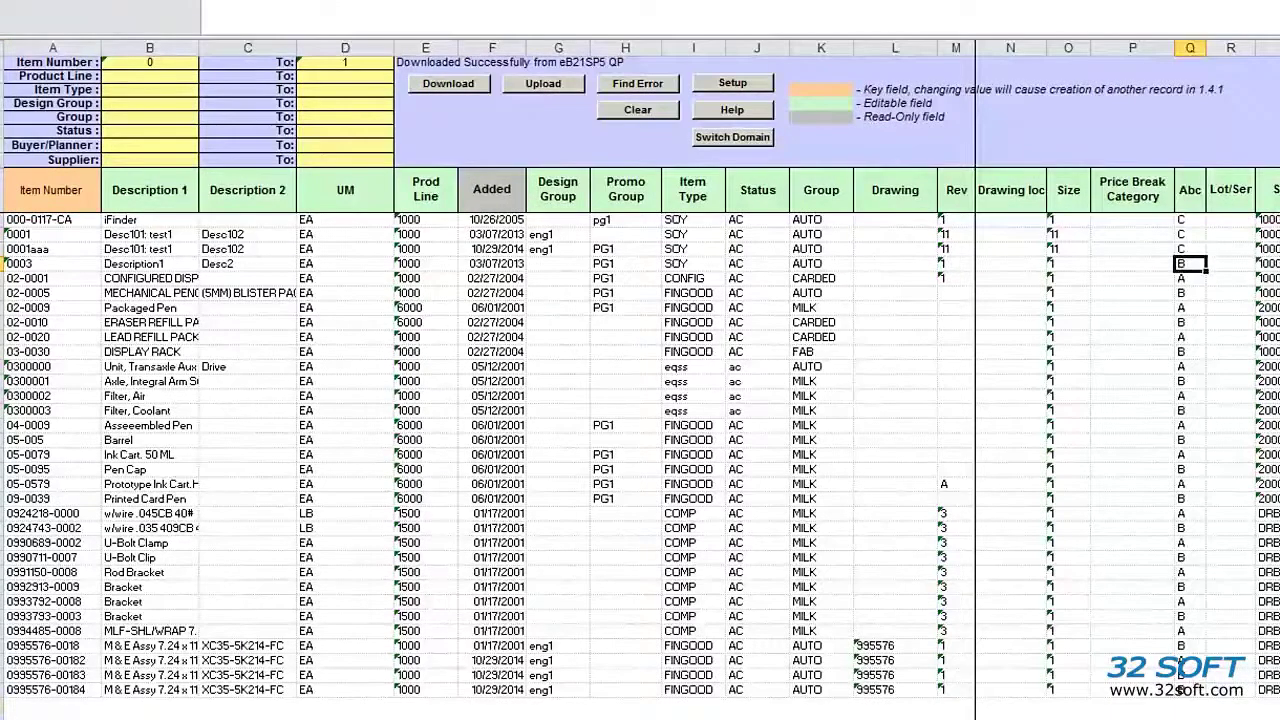
{"action": "left_click", "coordinate": [50, 689]}
{"action": "key", "text": "ctrl+c"}
{"action": "left_click", "coordinate": [50, 704]}
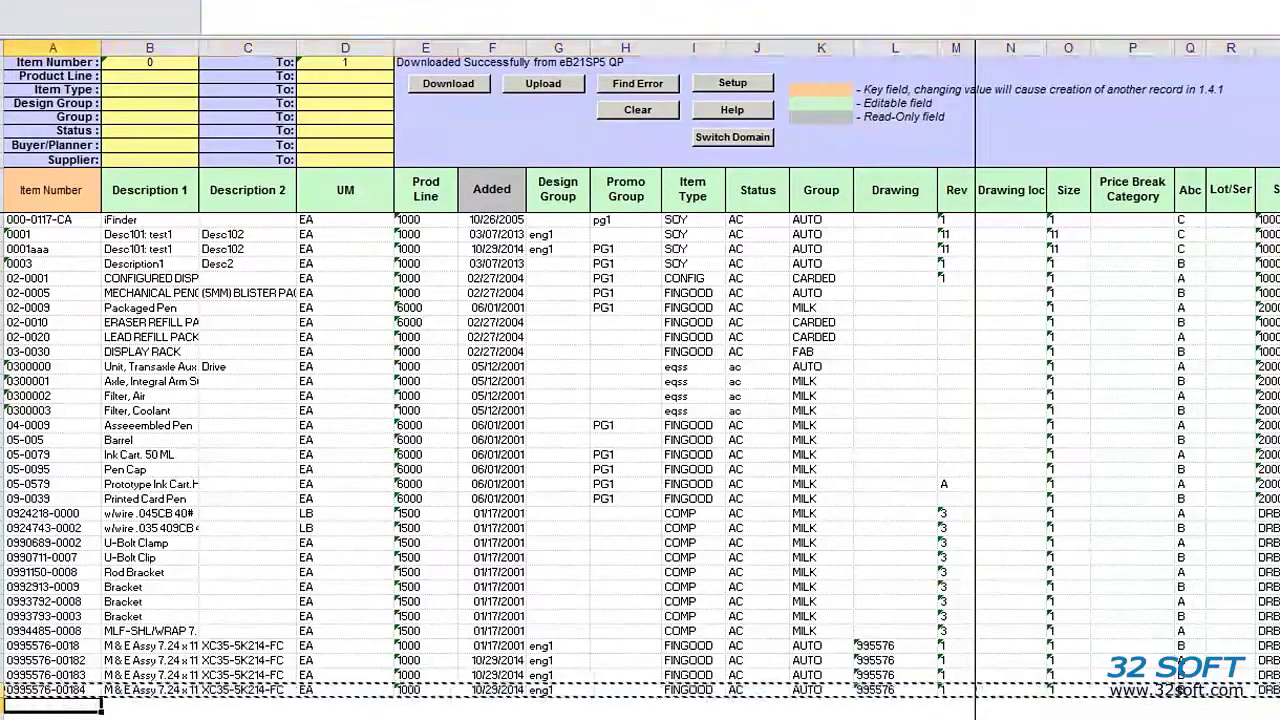
{"action": "key", "text": "ctrl+v"}
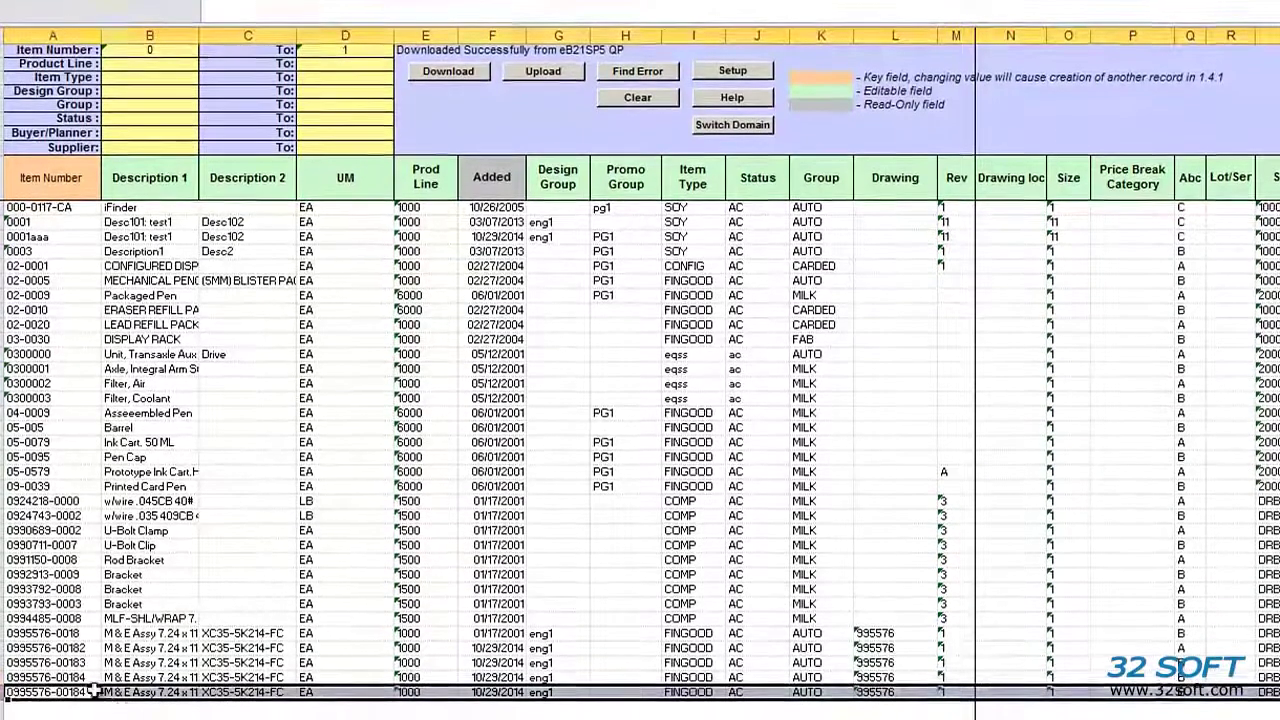
{"action": "left_click", "coordinate": [45, 704]}
{"action": "key", "text": "BackSpace"}
{"action": "type", "text": "5"}
{"action": "key", "text": "Return"}
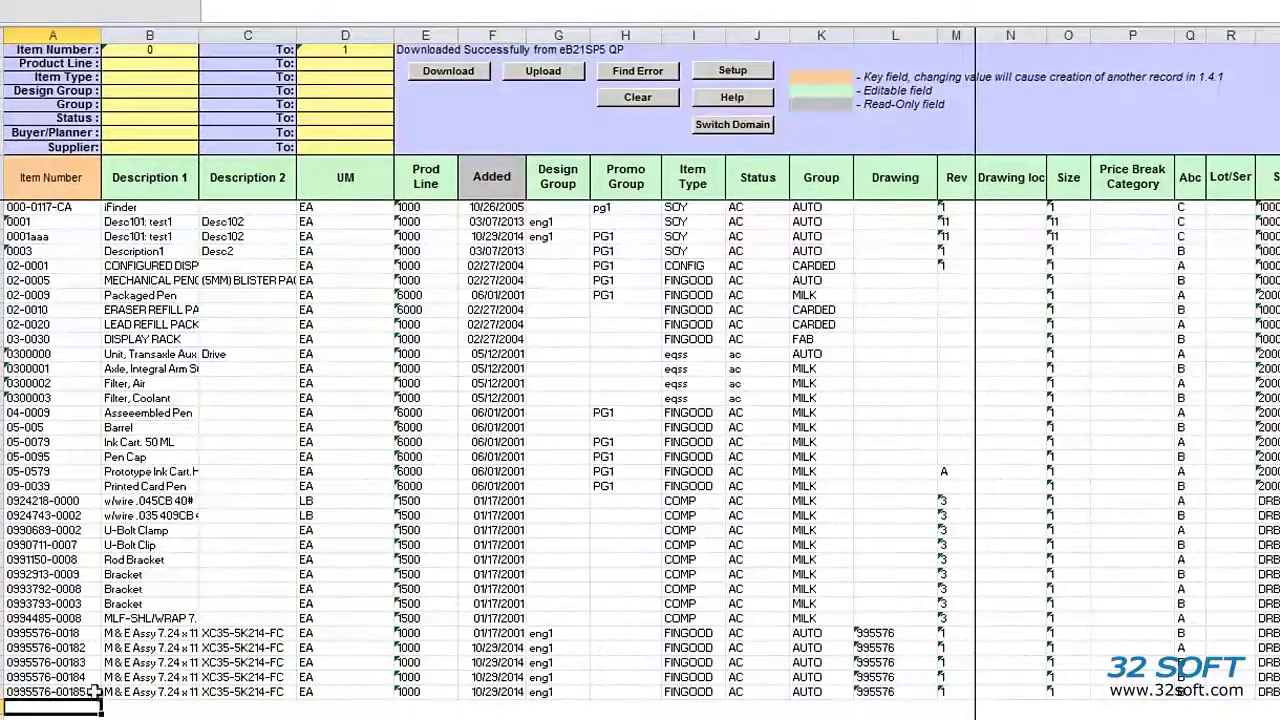
Step: Attempt the upload, dismiss QAD's rejection, and re-download the original items from eB21SP5 QP
{"action": "left_click", "coordinate": [543, 72]}
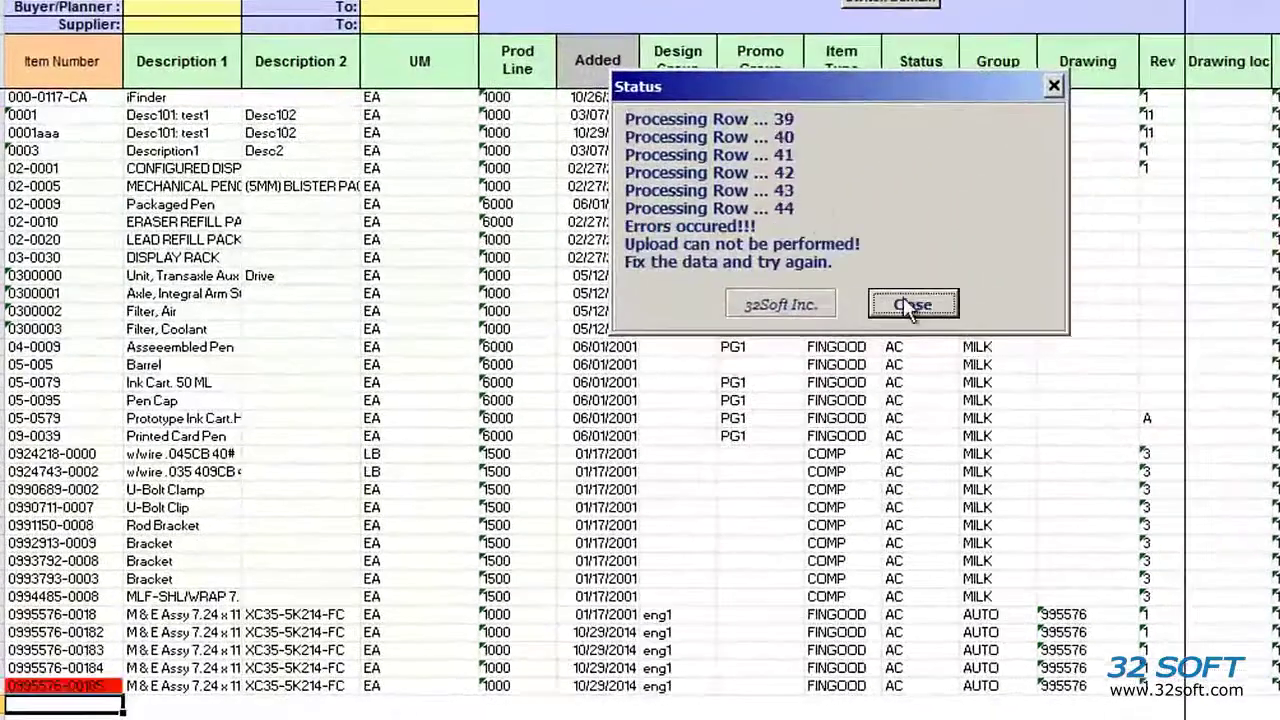
{"action": "left_click", "coordinate": [908, 297]}
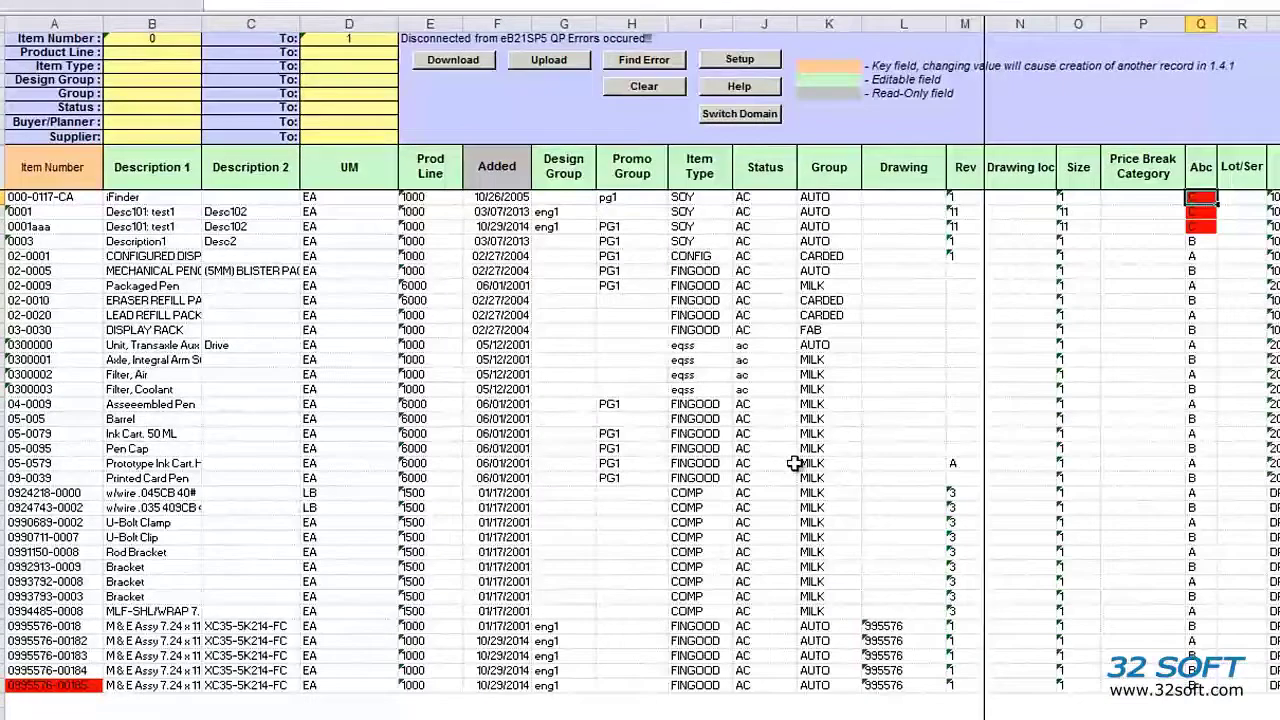
{"action": "left_click", "coordinate": [448, 59]}
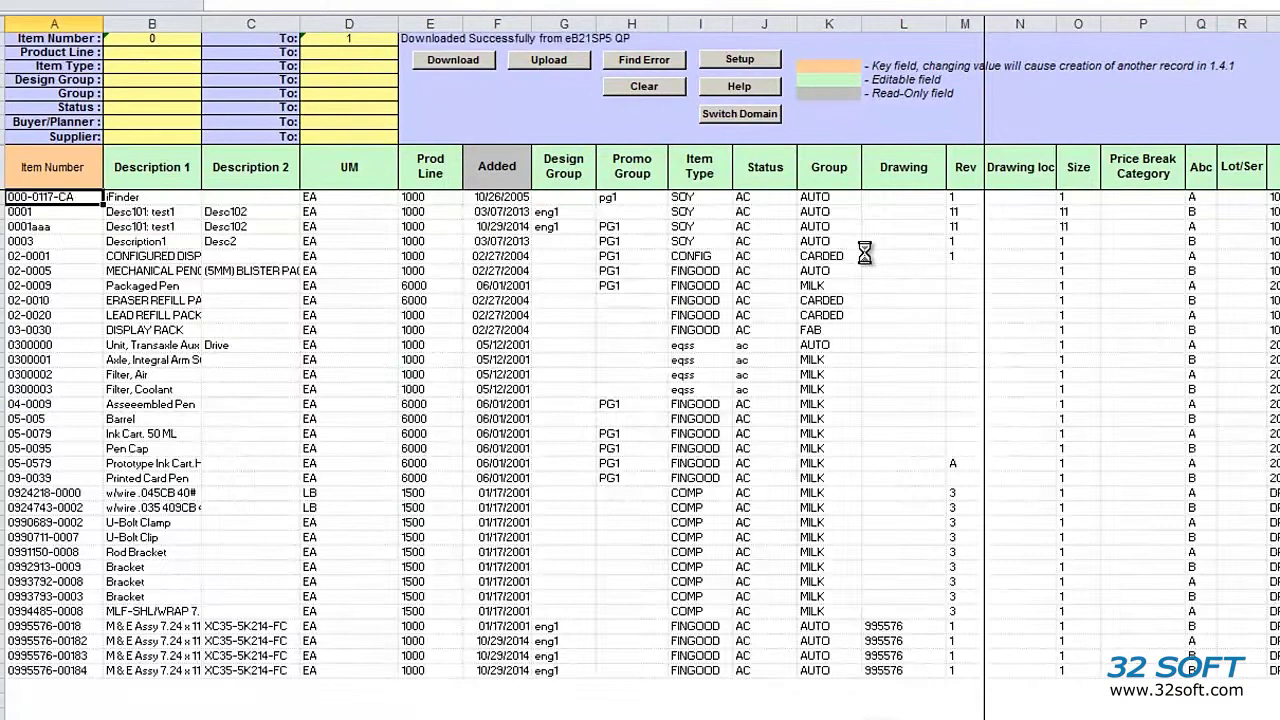
Step: Copy item 02-0009's MILK group into the first three items' Group cells
{"action": "left_click", "coordinate": [840, 285]}
{"action": "key", "text": "ctrl+c"}
{"action": "left_click_drag", "start_coordinate": [835, 197], "coordinate": [840, 225]}
{"action": "key", "text": "ctrl+v"}
Step: Upload the MILK group changes, then re-download and check the three updated Group cells
{"action": "left_click", "coordinate": [548, 59]}
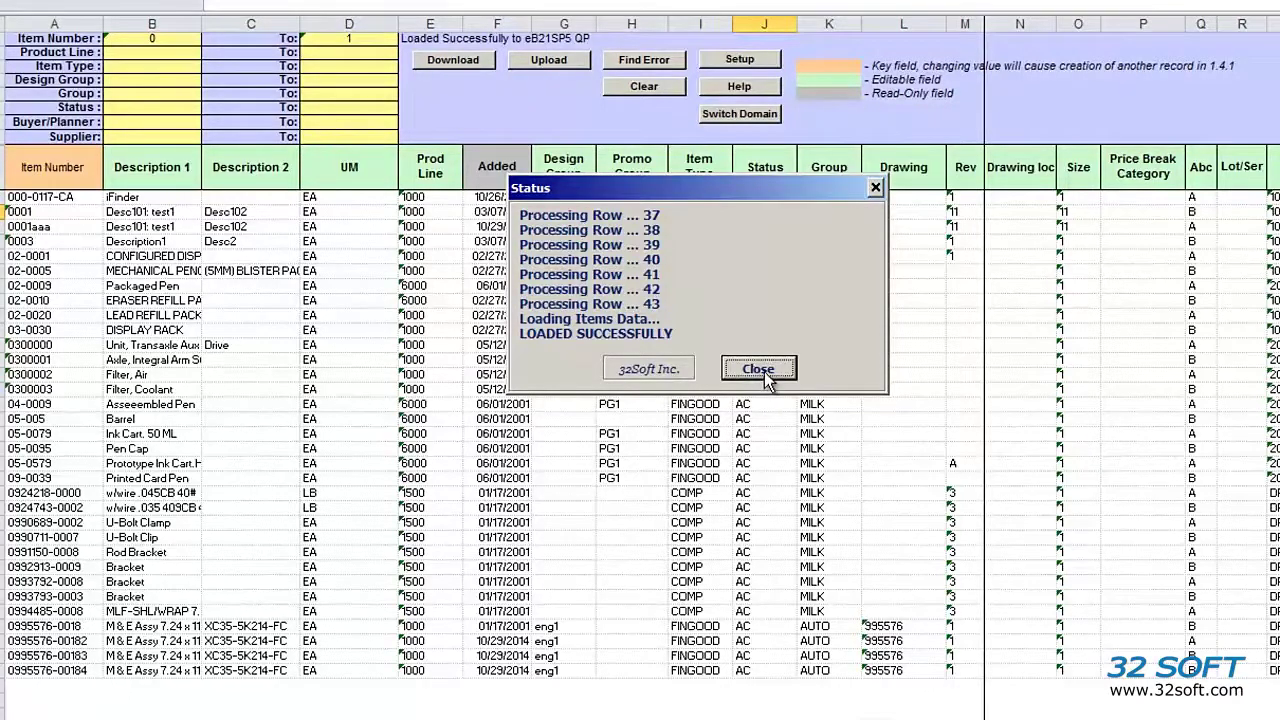
{"action": "left_click", "coordinate": [764, 371]}
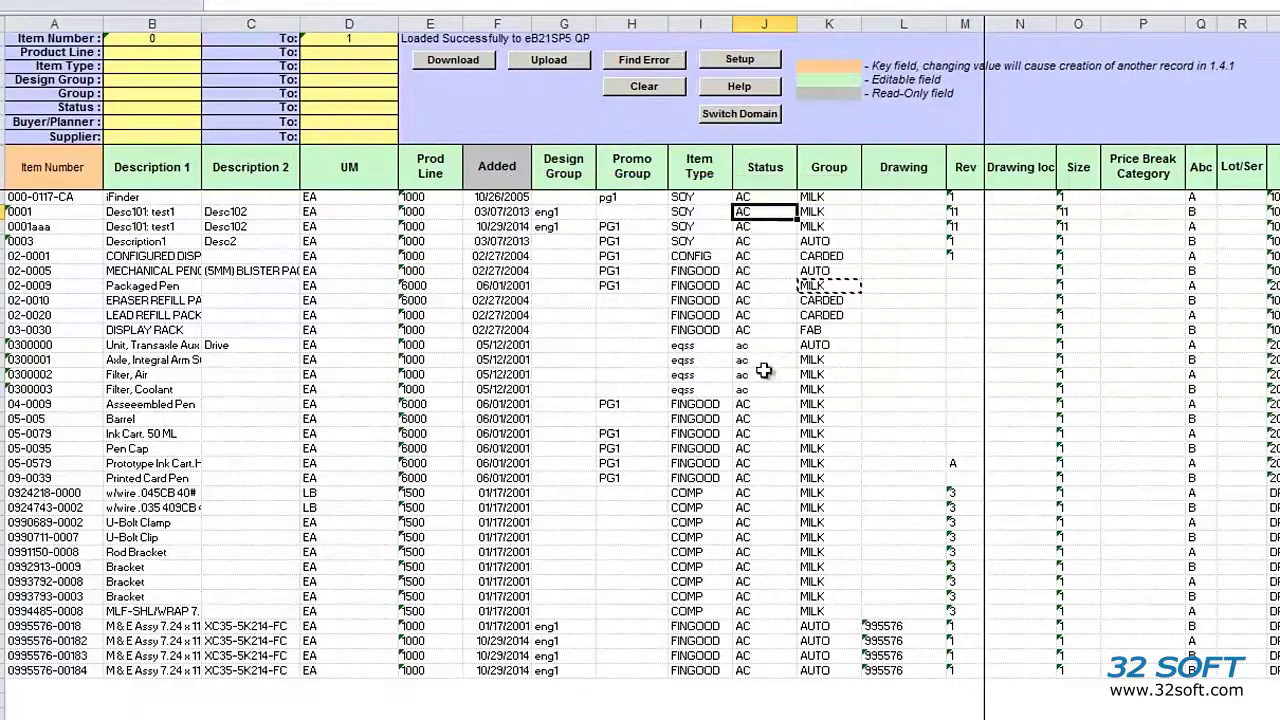
{"action": "left_click", "coordinate": [480, 62]}
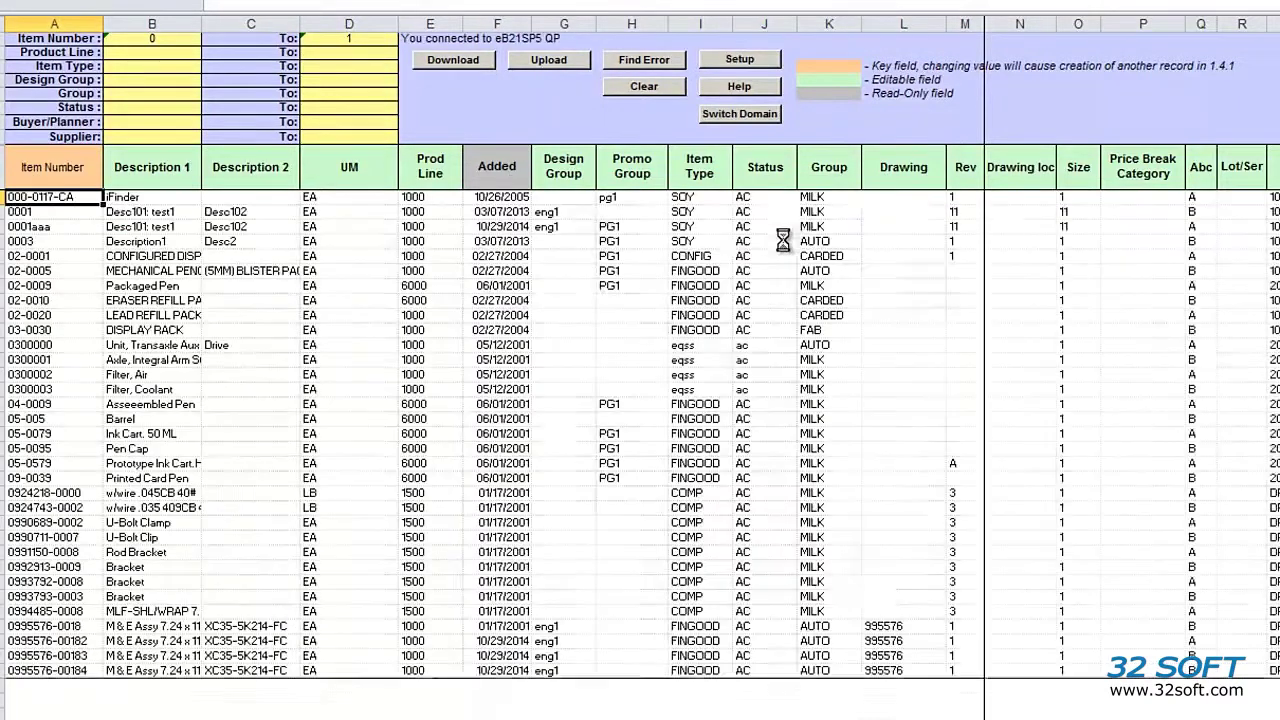
{"action": "left_click_drag", "start_coordinate": [815, 197], "coordinate": [817, 226]}
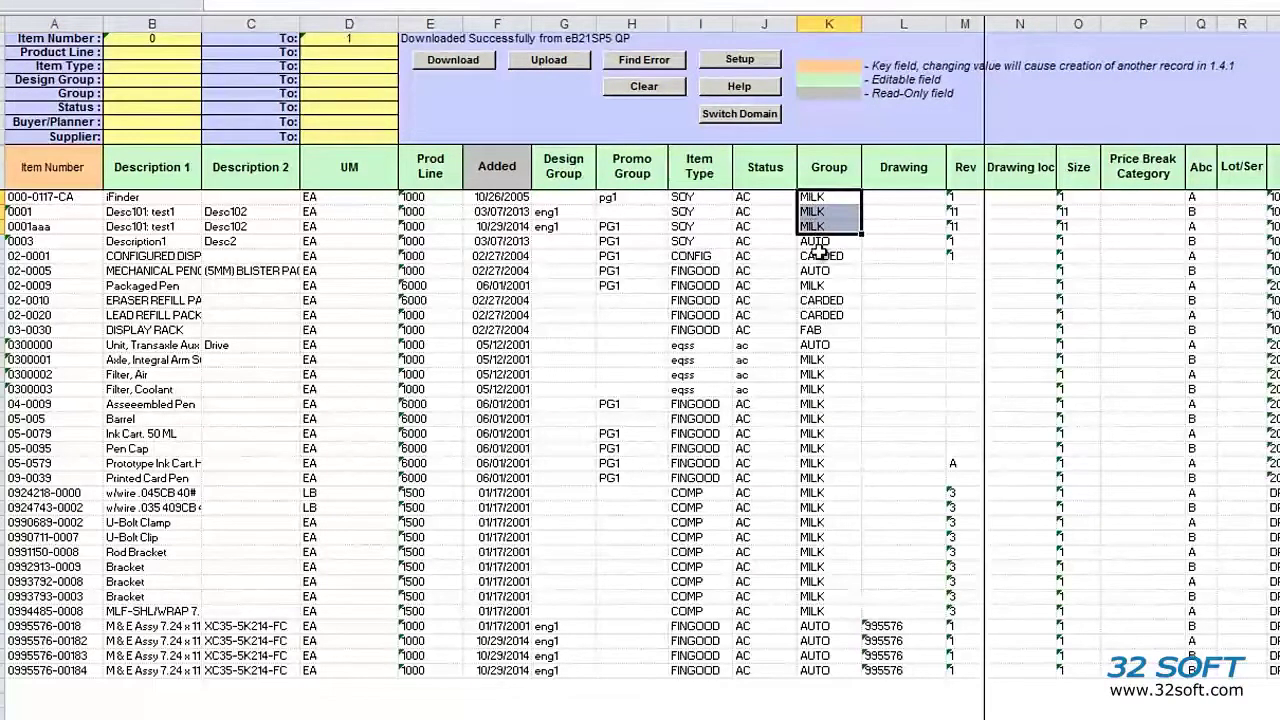